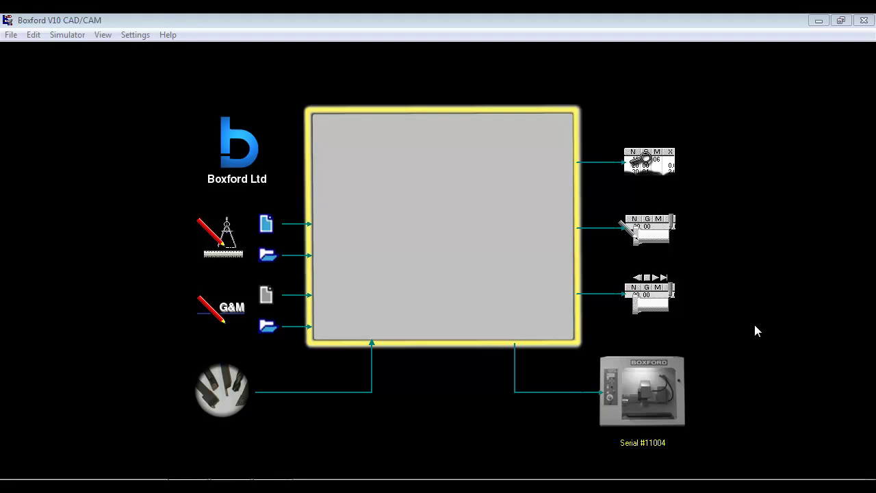
Start a new lathe CAD design with component information "My Part" and the creator's initials.
left_click(266, 225)
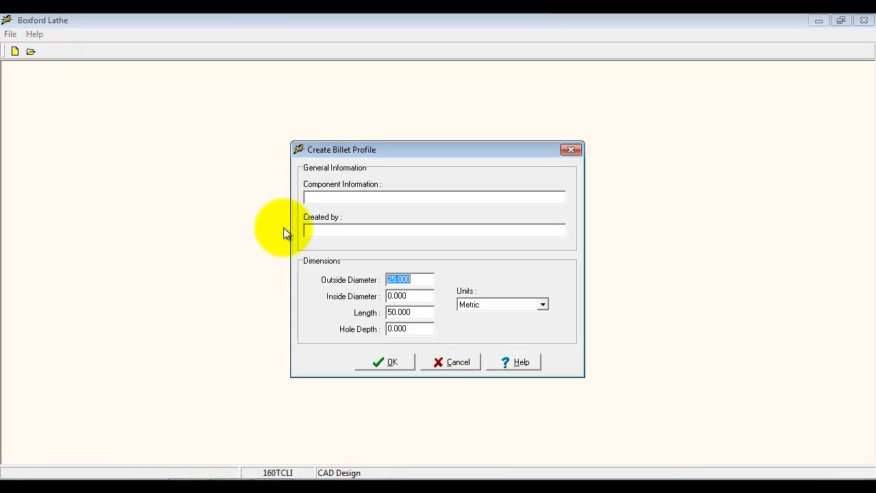
left_click(335, 196)
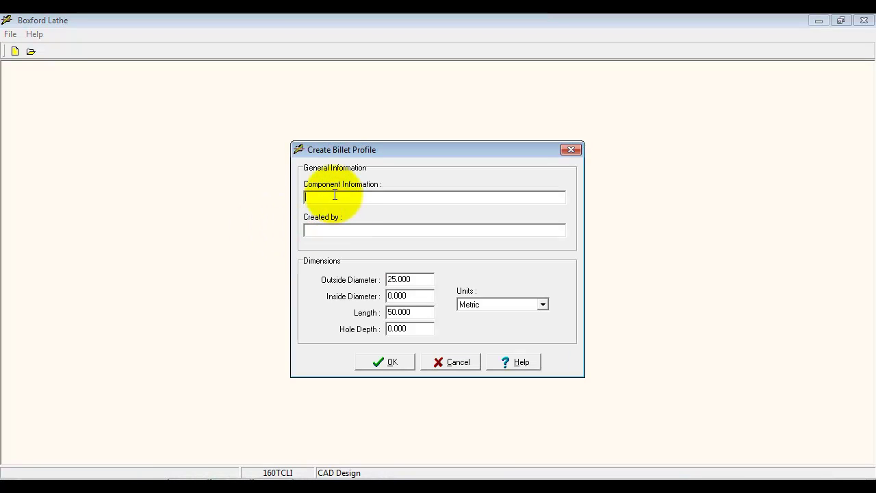
type("My Part")
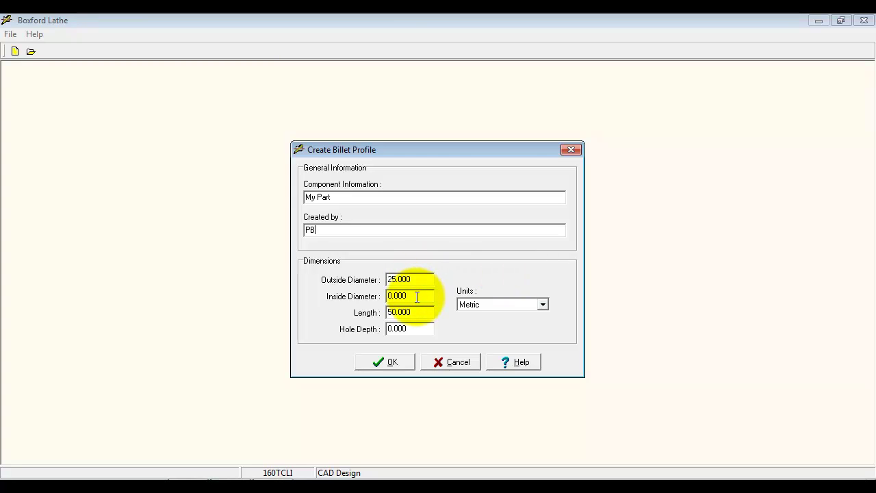
Set the billet's hole depth to 10 with Metric units and create the billet profile.
left_click_drag(417, 296, 356, 296)
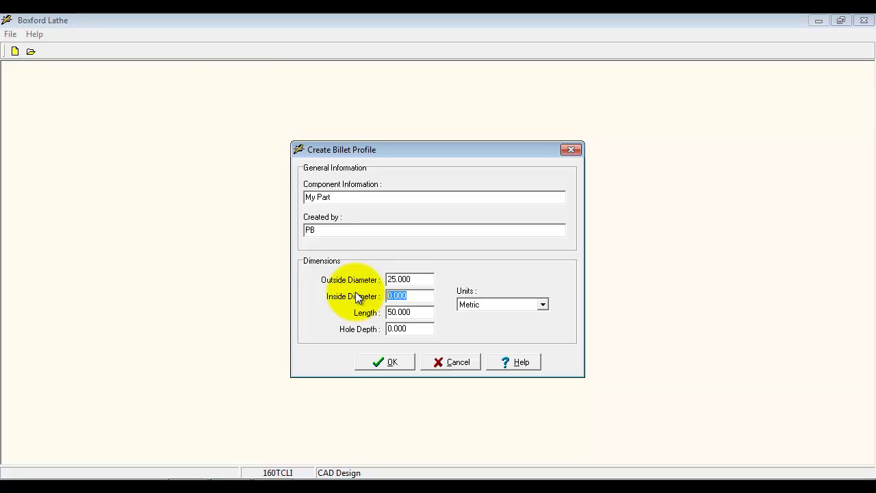
left_click_drag(422, 329, 352, 331)
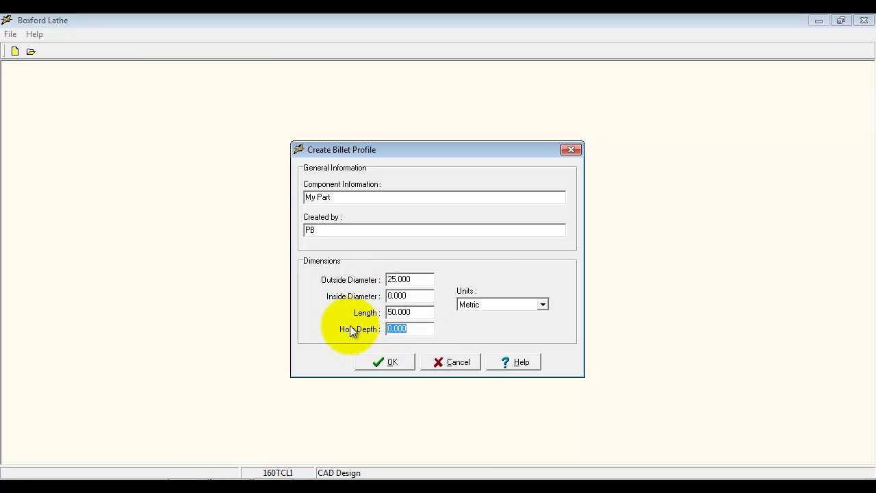
type("10")
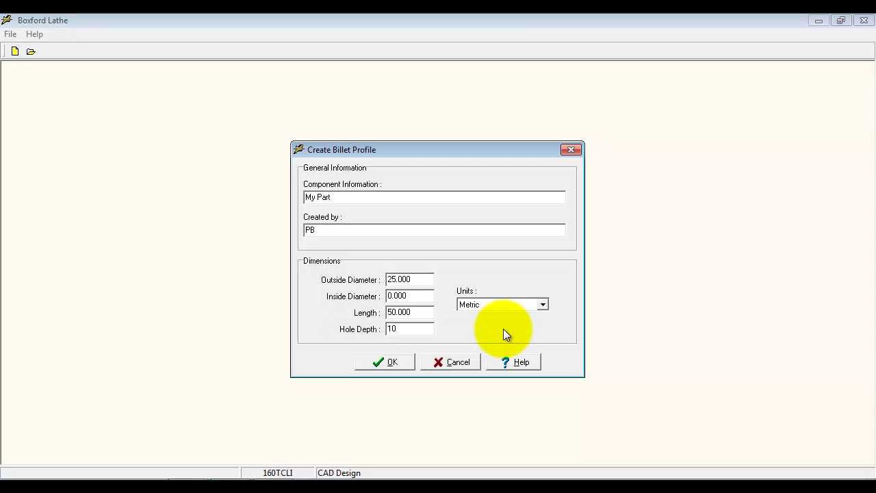
left_click(542, 307)
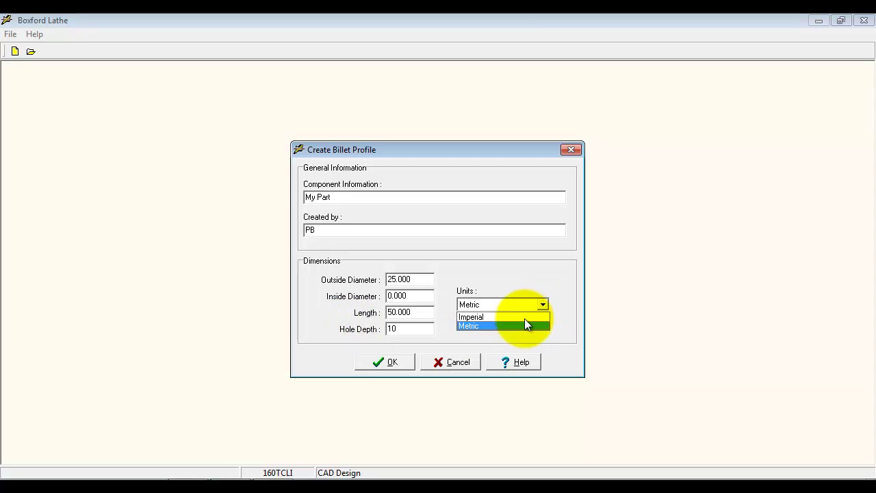
left_click(475, 327)
left_click(414, 357)
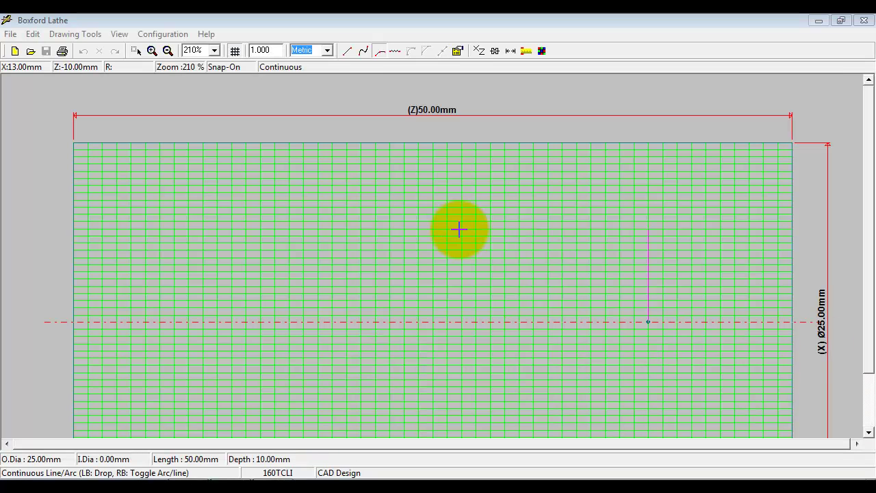
left_click(168, 50)
left_click(168, 50)
left_click(168, 50)
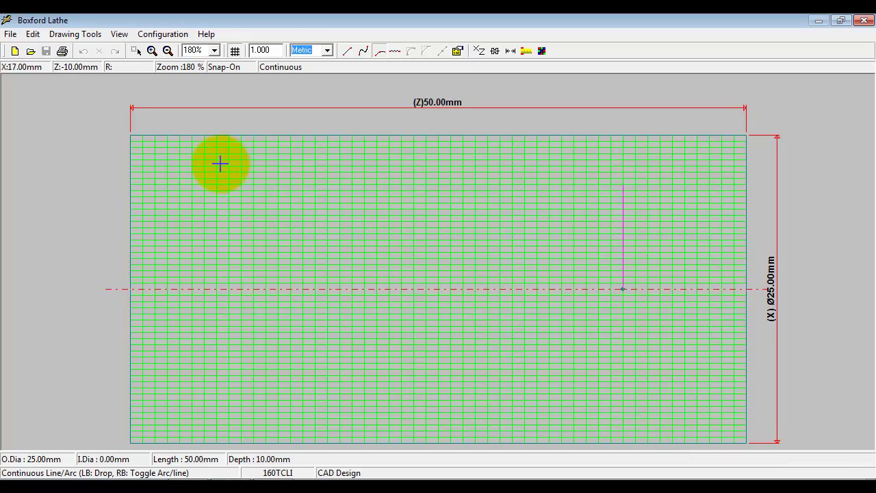
left_click(10, 34)
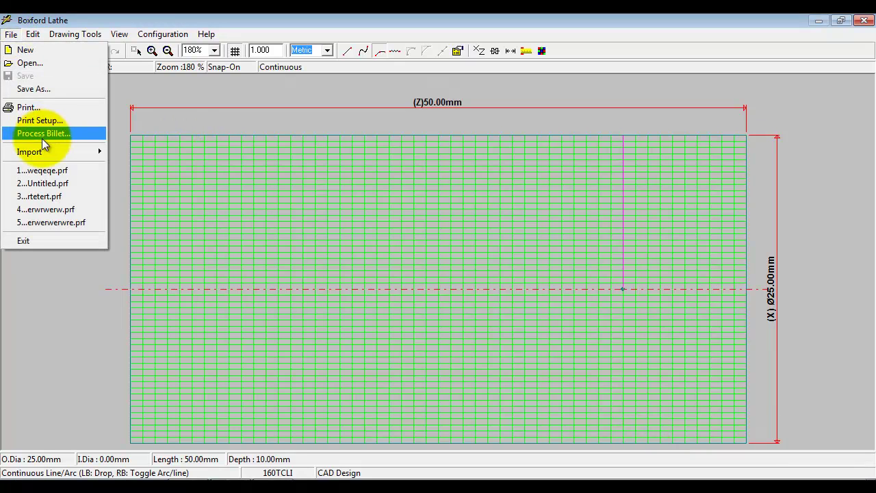
mouse_move(48, 154)
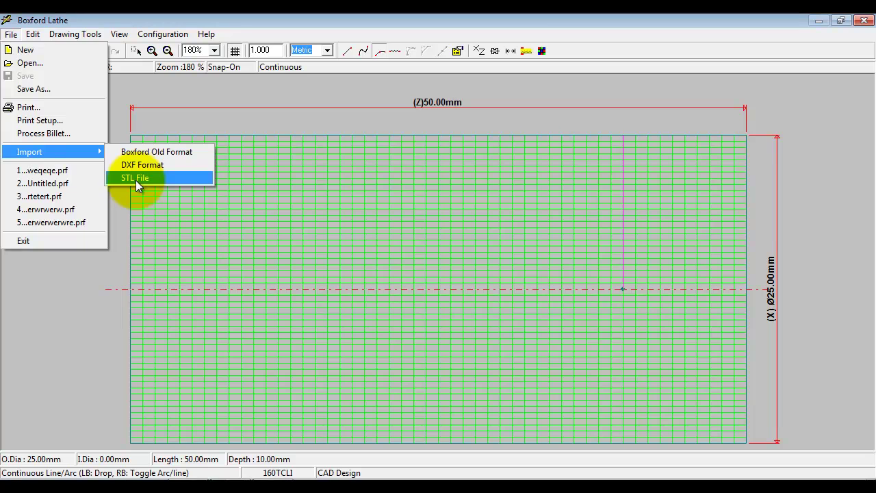
left_click(810, 125)
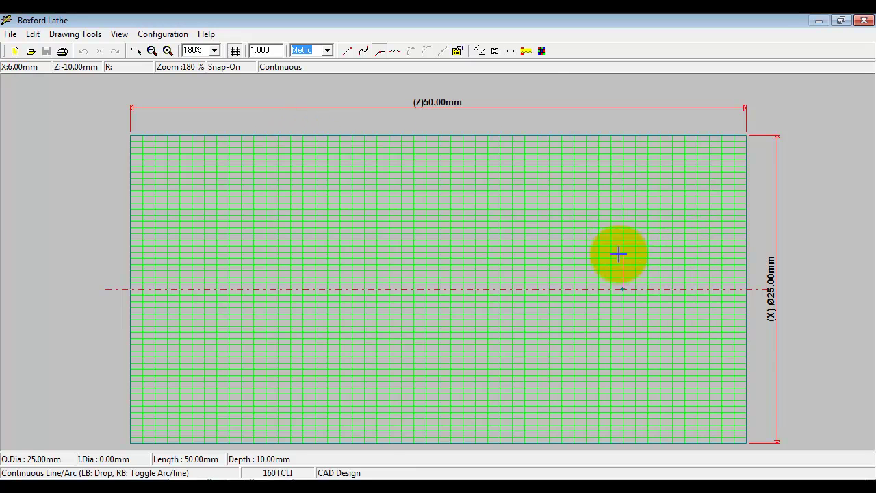
left_click(623, 136)
left_click(479, 51)
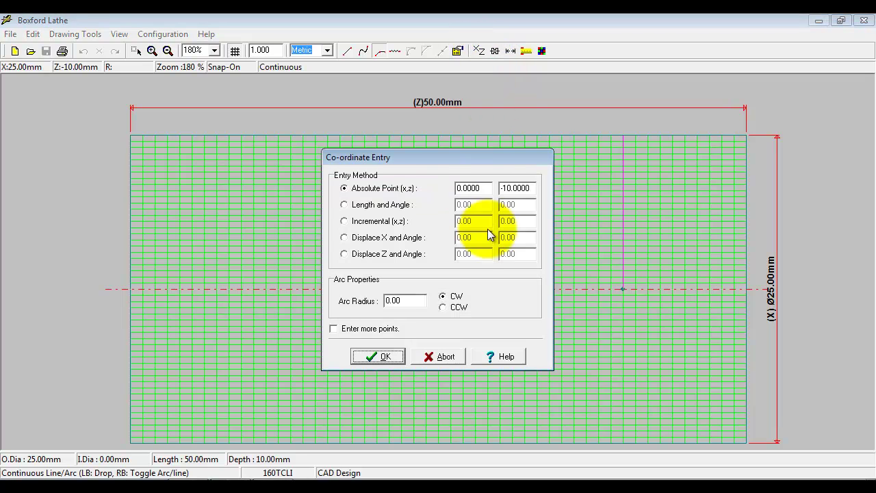
left_click(347, 205)
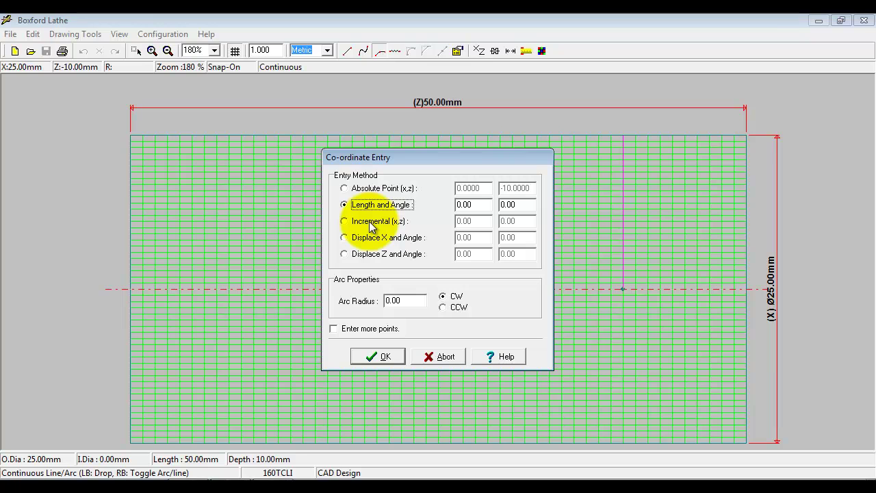
left_click(370, 222)
left_click(371, 237)
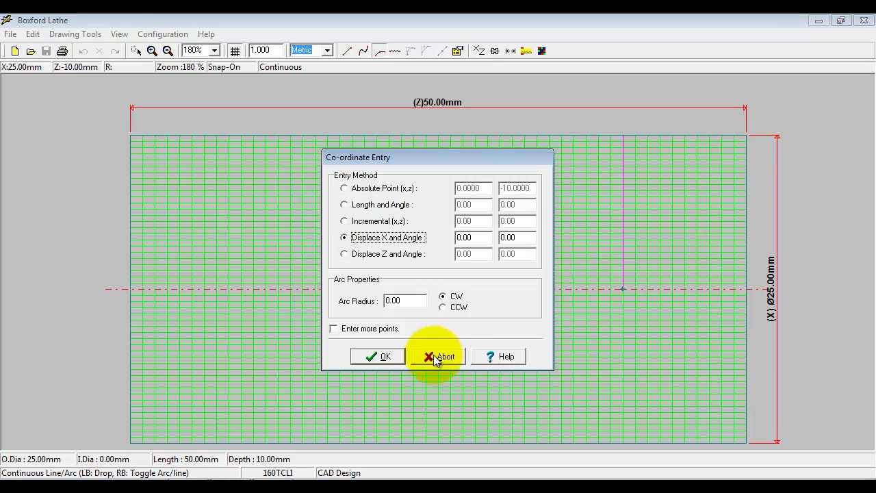
left_click(445, 356)
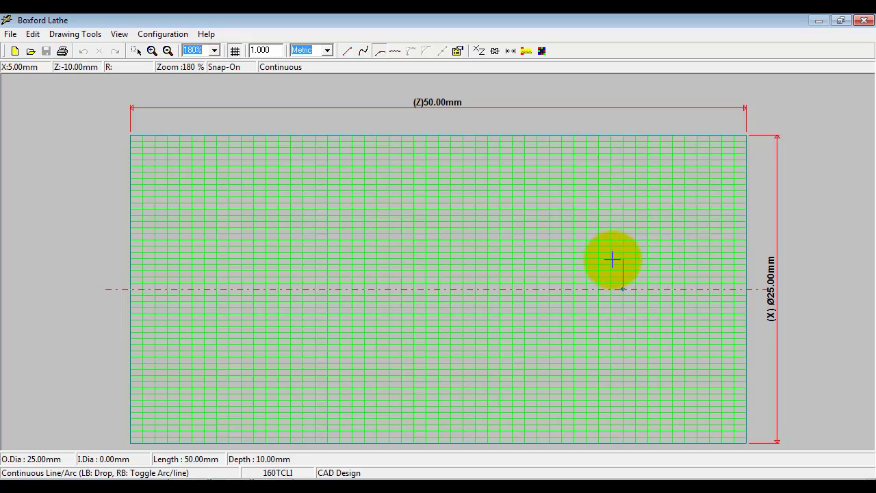
Draw the bore profile from the centre line at Z-10 to X5, Z-10, and on to the end face at X5, Z0.
left_click(613, 259)
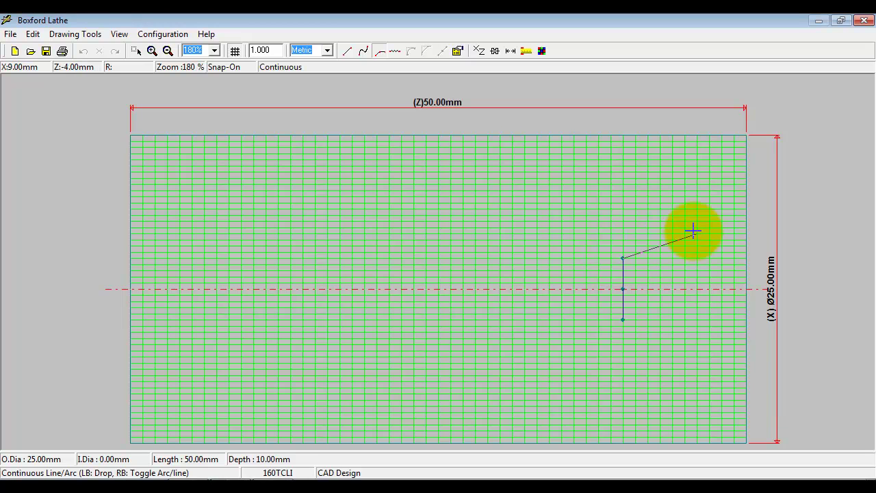
right_click(640, 312)
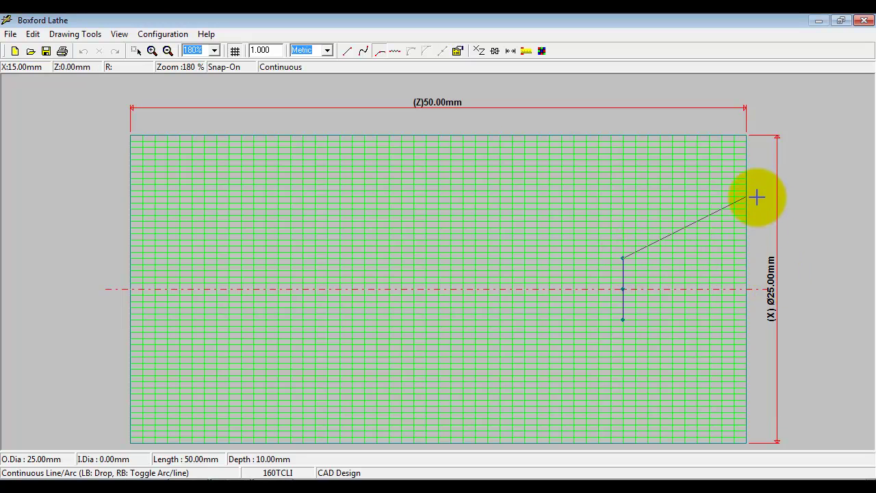
left_click(751, 262)
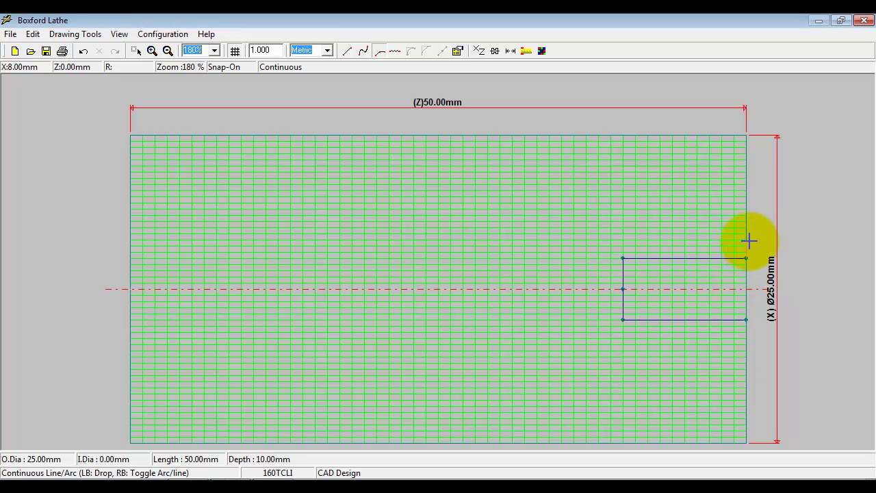
Continue the profile up the end face to X8, Z0, chamfer it to X10, Z-1, and extend it to X10, Z-13.
left_click(749, 240)
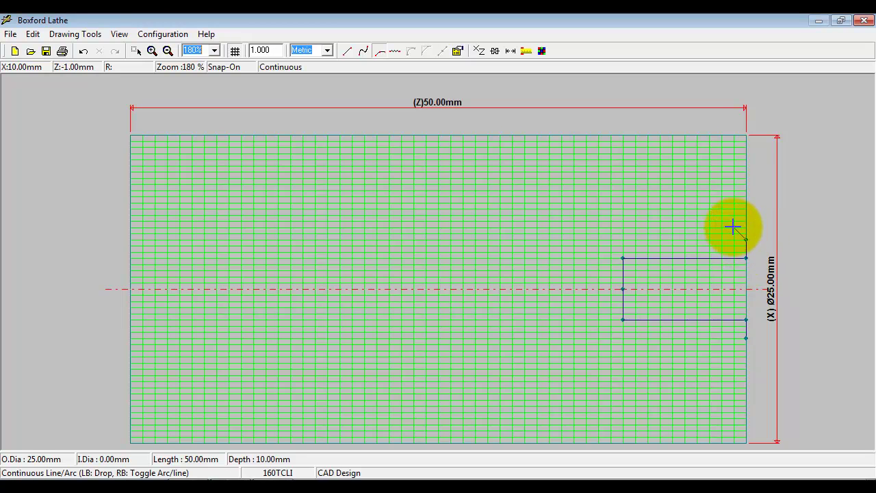
left_click(733, 226)
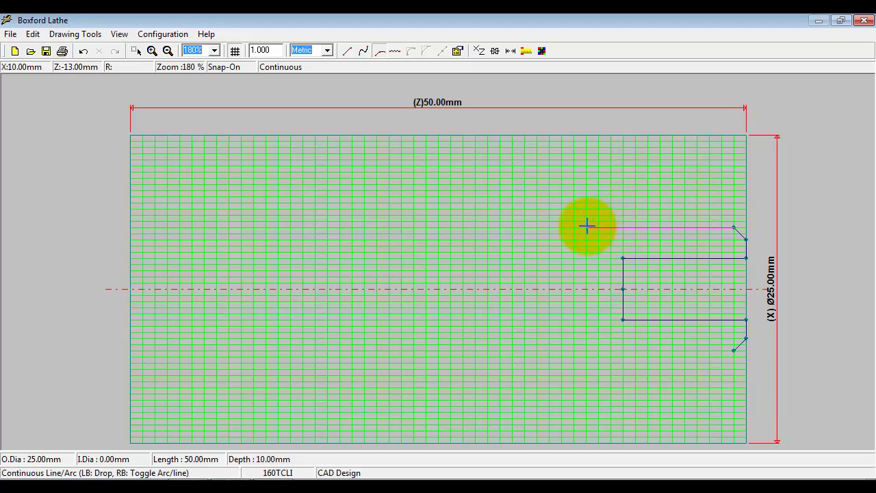
left_click(587, 227)
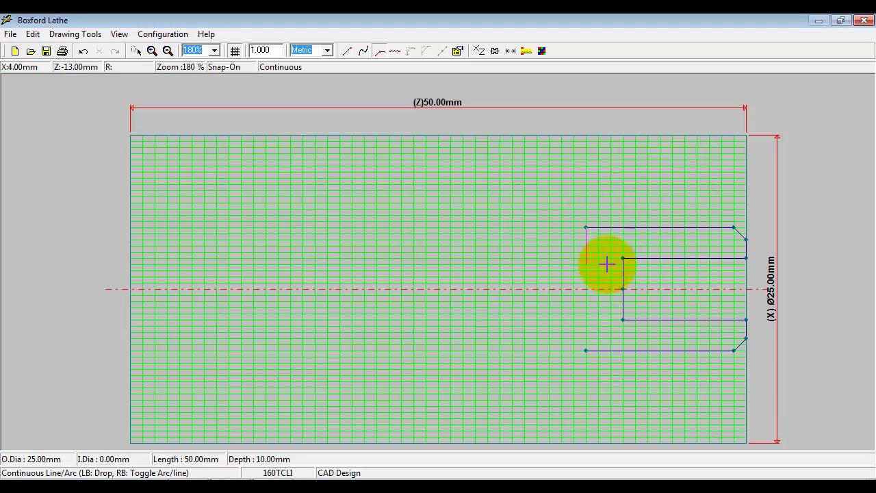
Start converting the outer line at X10 between Z-1 and Z-13 to a thread and specify it as right handed.
right_click(660, 227)
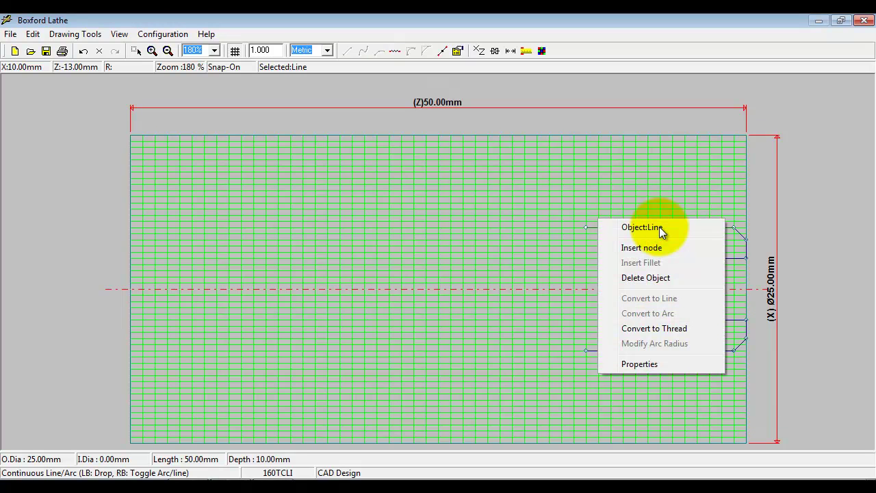
left_click(662, 329)
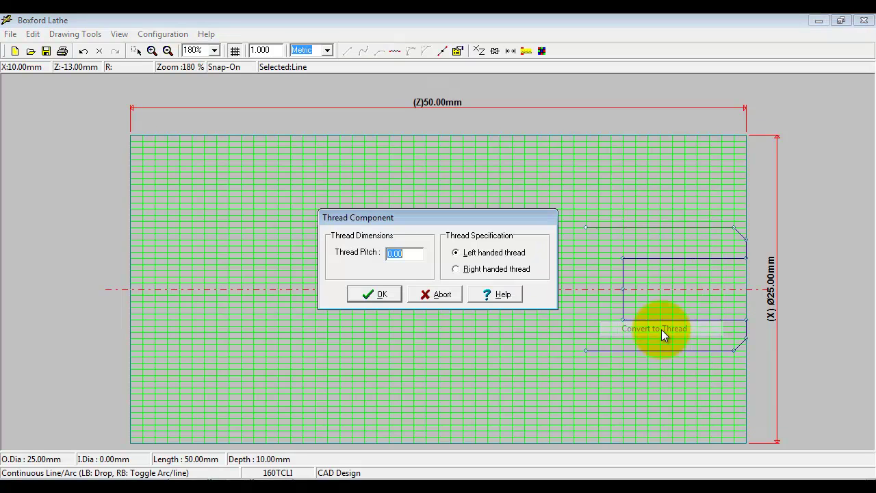
left_click(464, 270)
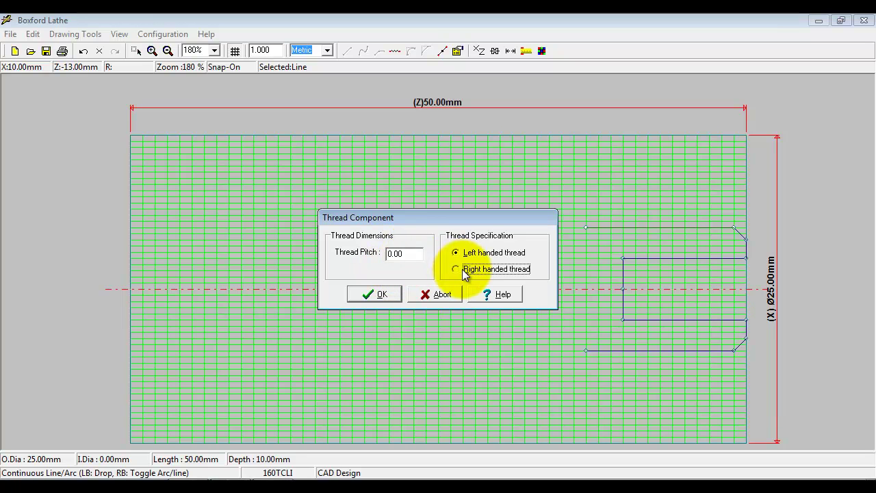
left_click_drag(409, 254, 358, 255)
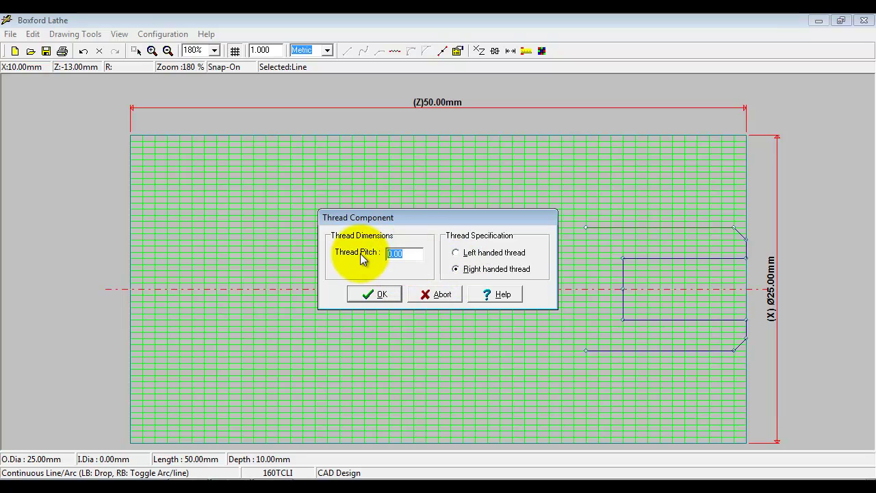
Examine the table of metric threads and the machine's Control Panel page in the help guide.
left_click(492, 296)
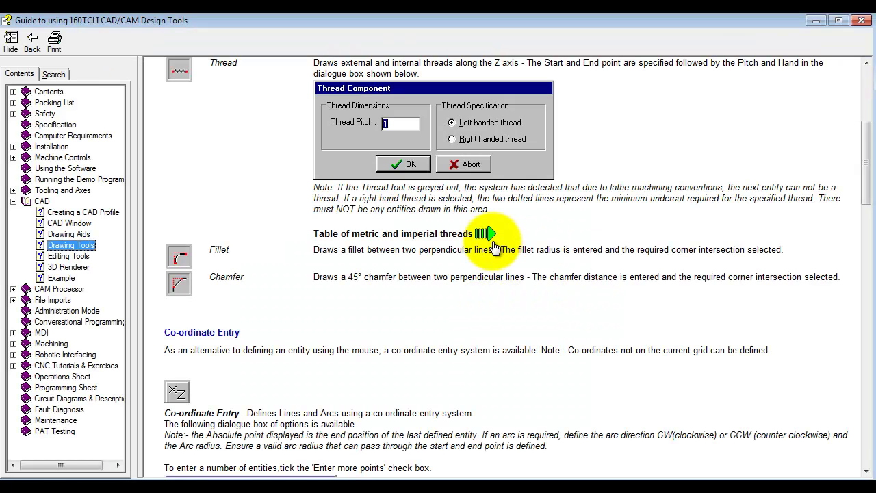
left_click(486, 233)
scroll(674, 312, "down", 5)
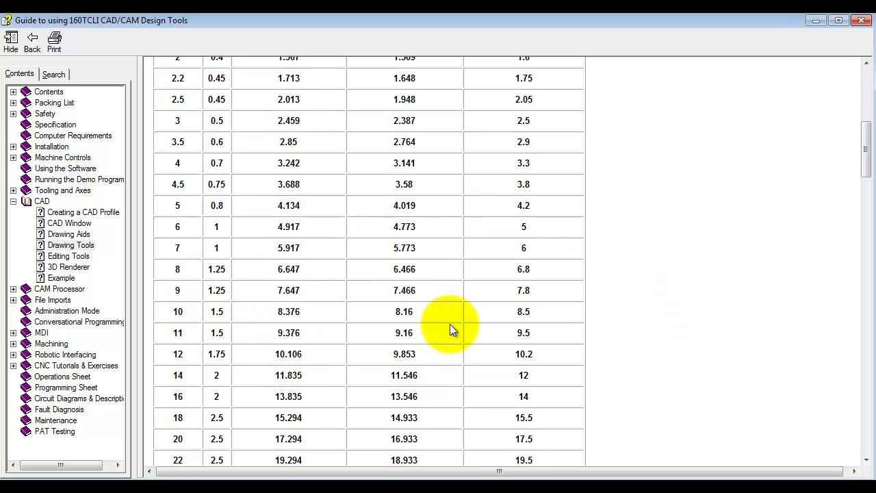
scroll(450, 324, "up", 5)
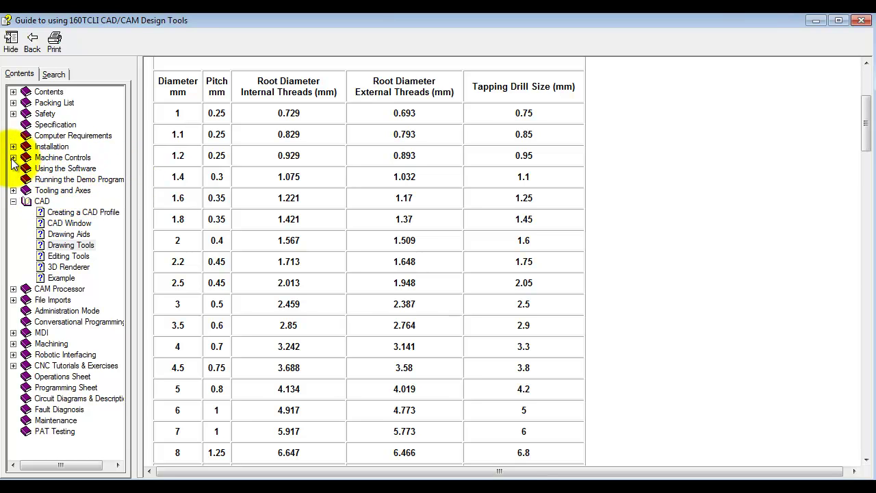
left_click(13, 158)
left_click(68, 170)
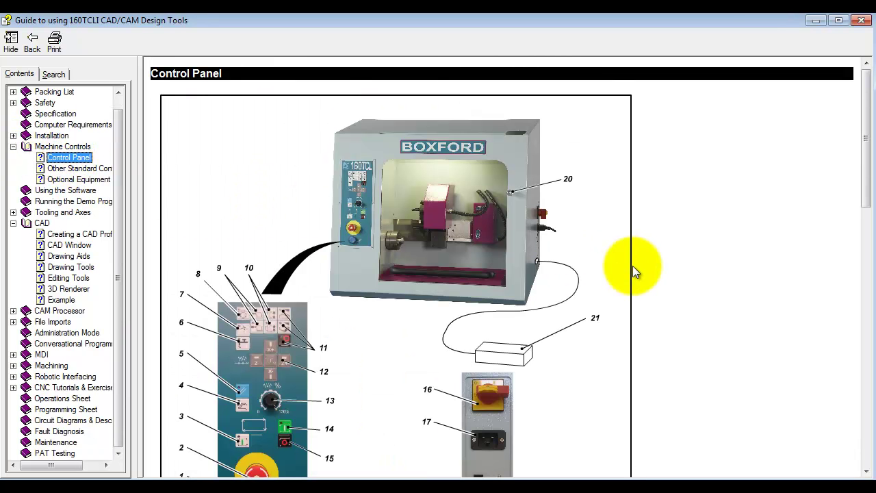
left_click_drag(865, 196, 864, 171)
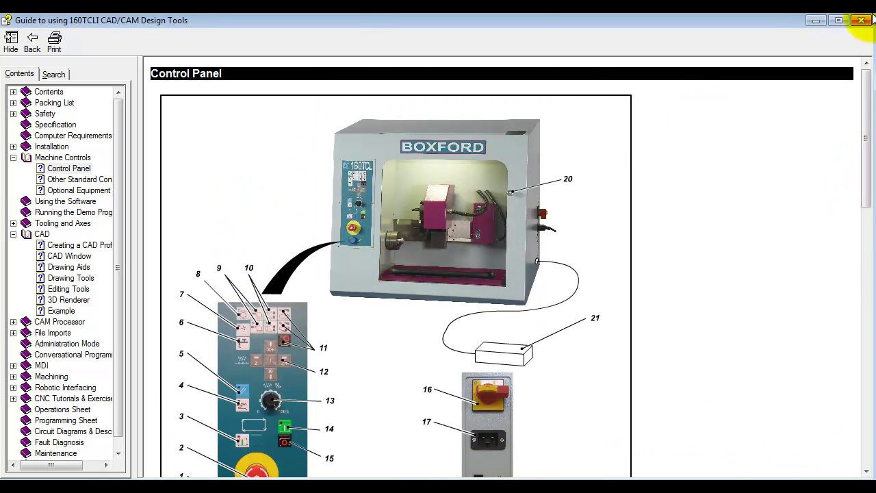
left_click(866, 22)
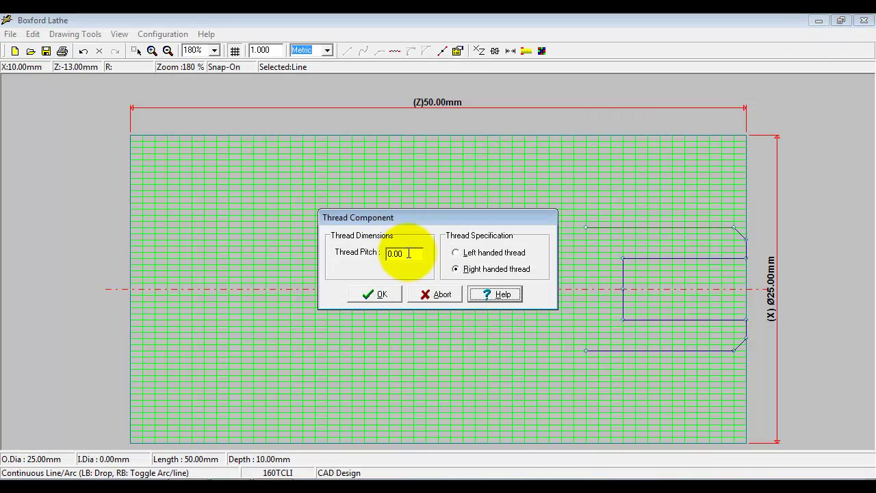
Set the thread pitch to 1.5 and apply the thread to the outer line.
left_click_drag(407, 253, 361, 250)
type("1")
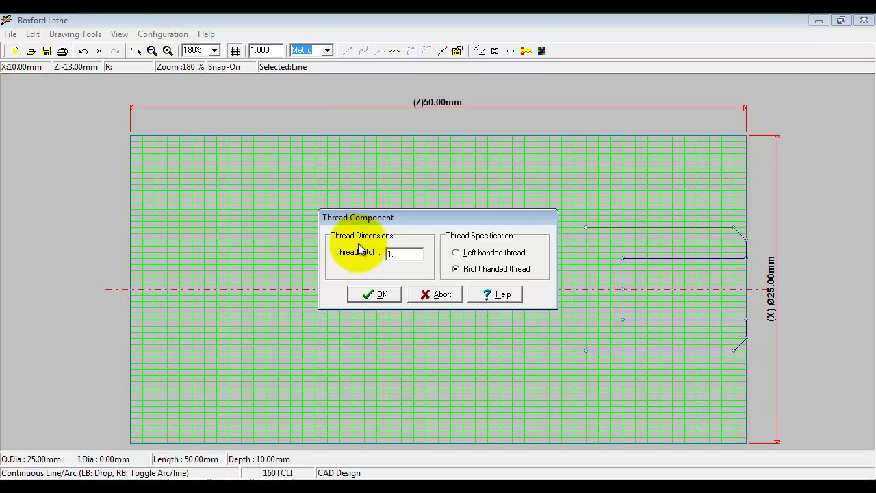
type(".5")
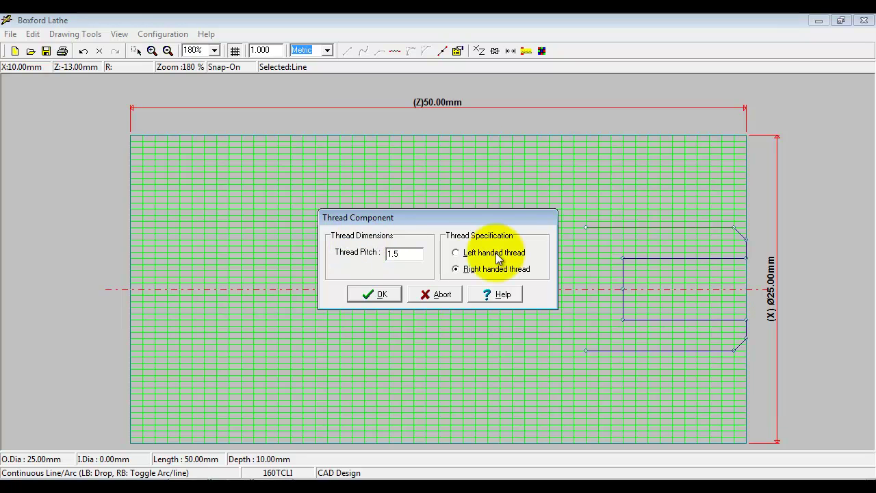
left_click(374, 294)
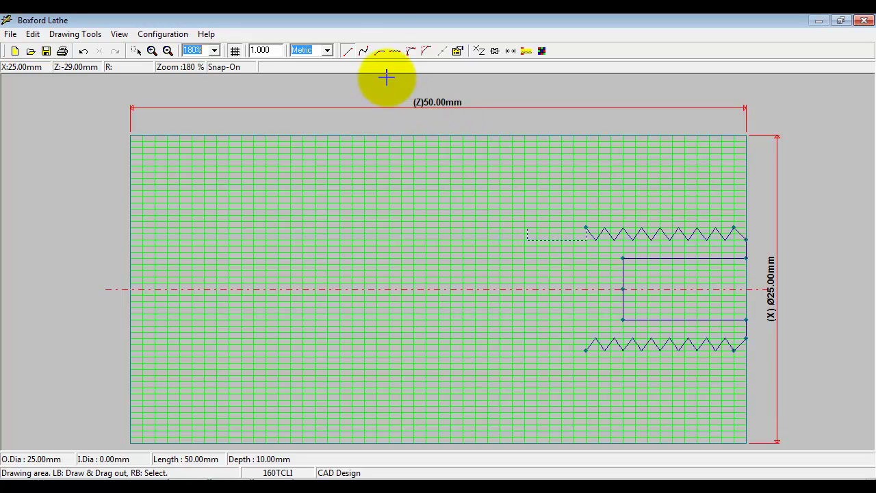
Continue the profile from the thread's end to X7, Z-13, along to X7, Z-18, and up to X12, Z-18.
left_click(379, 52)
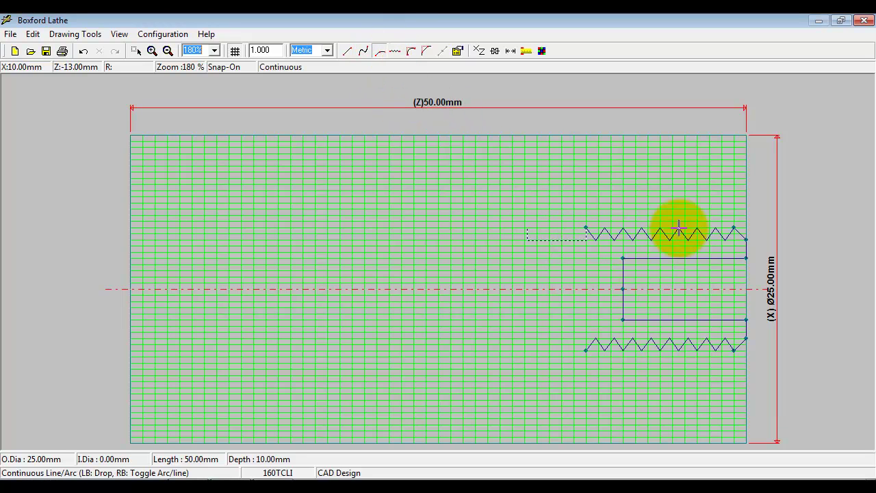
left_click(586, 246)
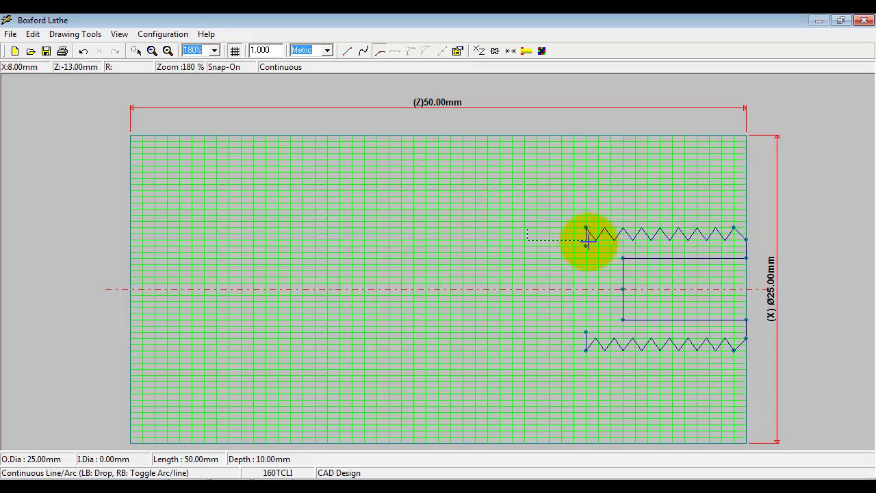
left_click(524, 245)
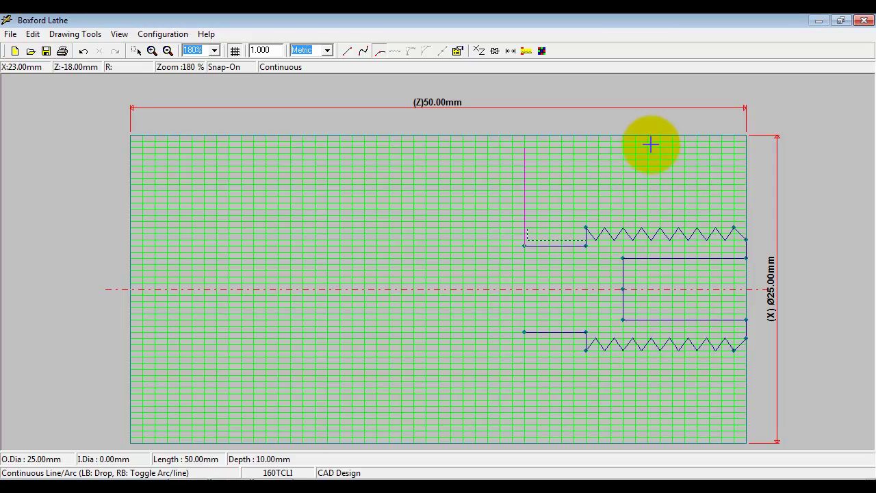
right_click(554, 201)
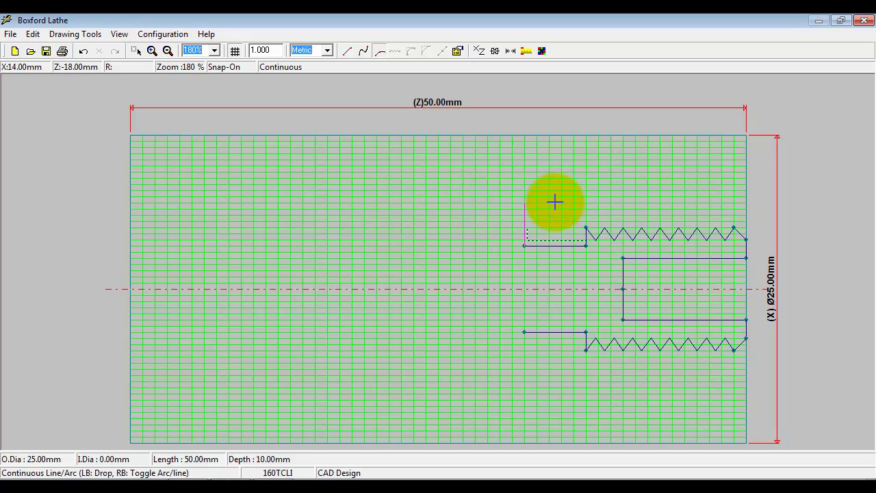
right_click(555, 201)
right_click(545, 210)
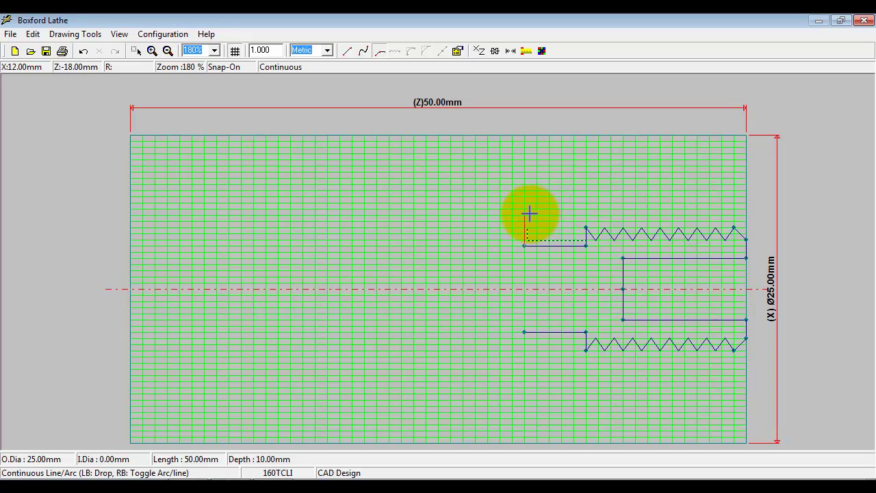
left_click(529, 214)
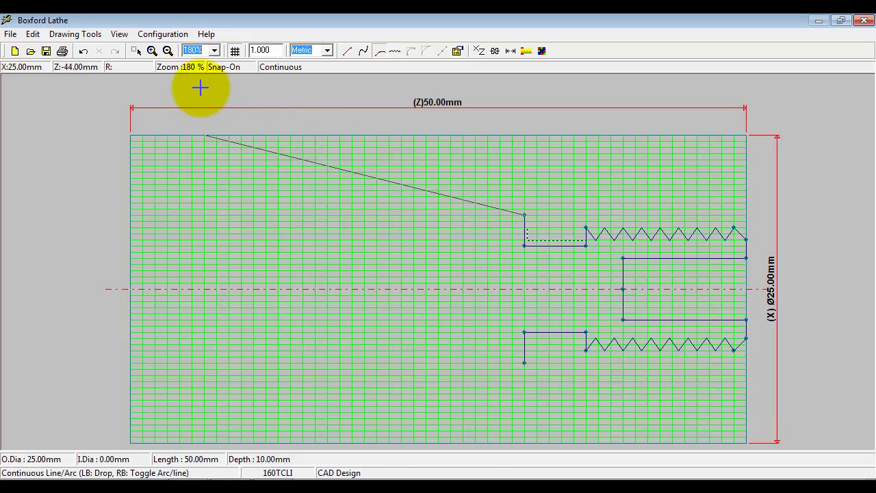
Launch the 3D render of the profile, saving the design in the CAD folder.
left_click(121, 34)
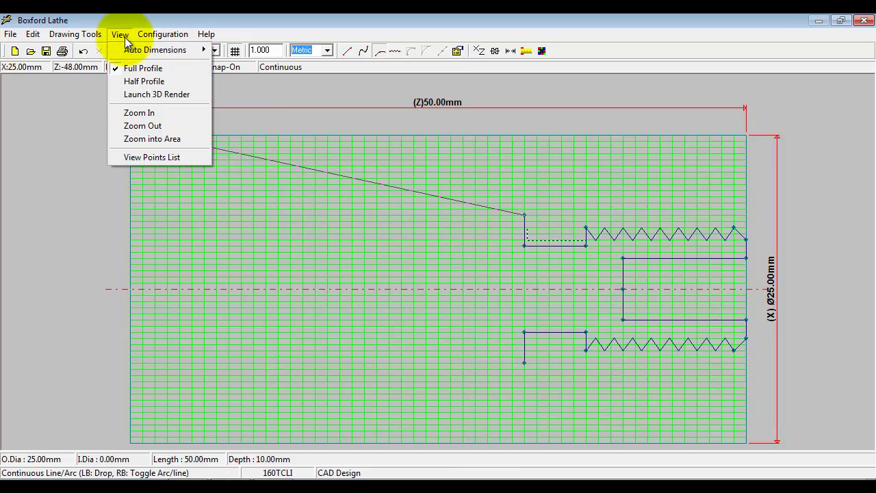
left_click(148, 94)
type("anvil")
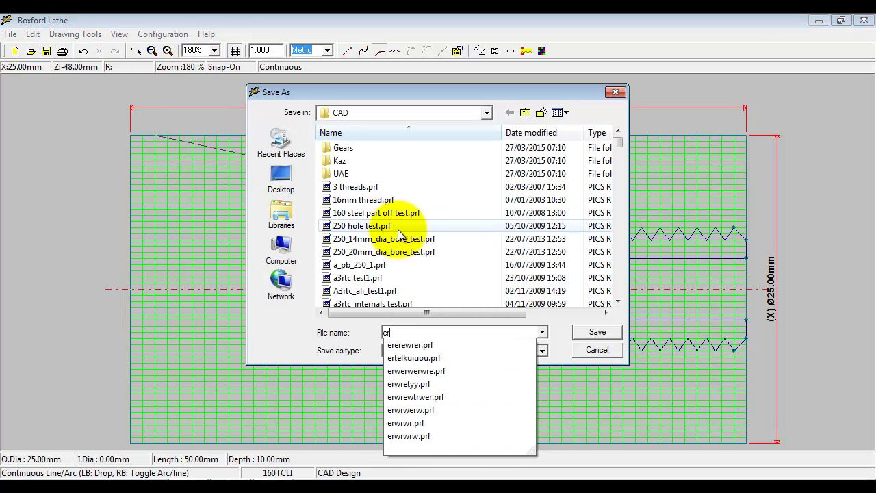
left_click(598, 332)
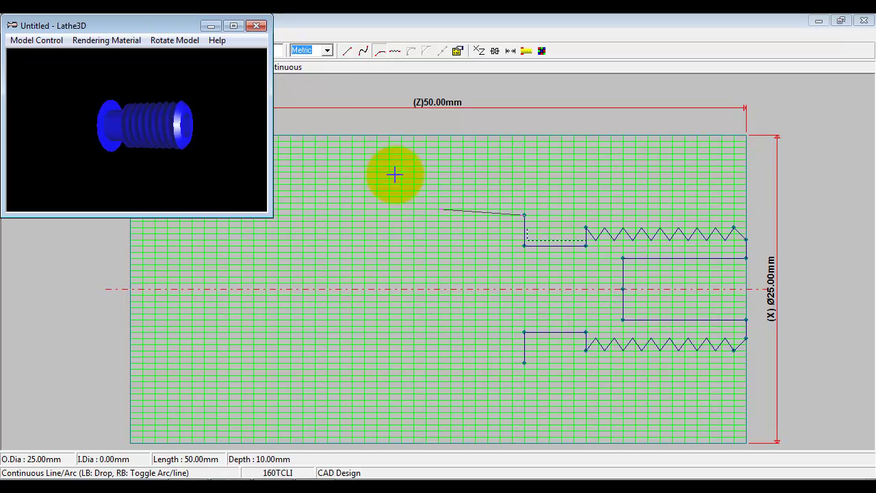
Enlarge the 3D render, freeze its animation, and rotate the part to examine the thread and bore before closing it.
double_click(172, 25)
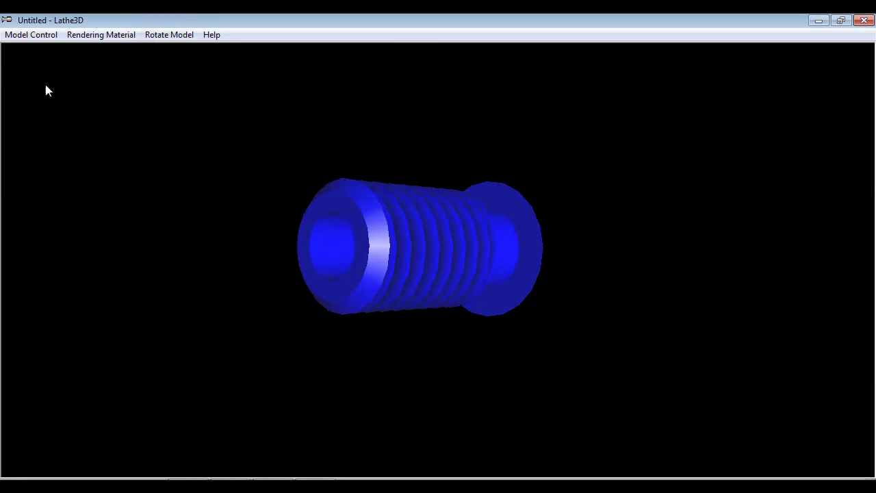
left_click(29, 34)
left_click(62, 96)
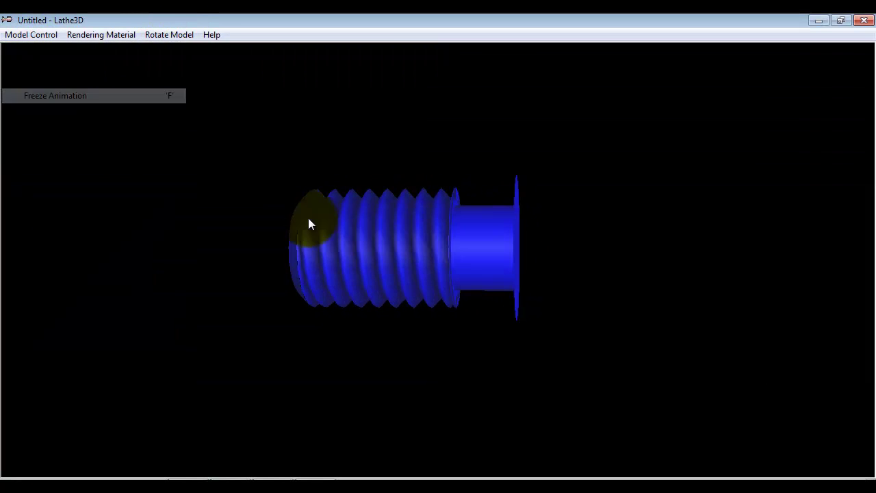
mouse_move(351, 231)
left_mouse_down()
mouse_move(372, 253)
mouse_move(403, 239)
mouse_move(337, 241)
mouse_move(356, 252)
mouse_move(378, 247)
mouse_move(357, 246)
left_mouse_up()
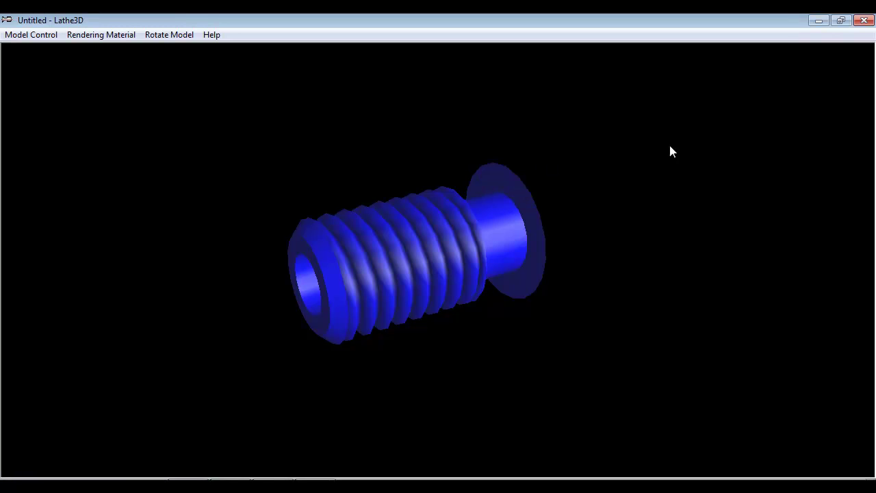
left_click(866, 21)
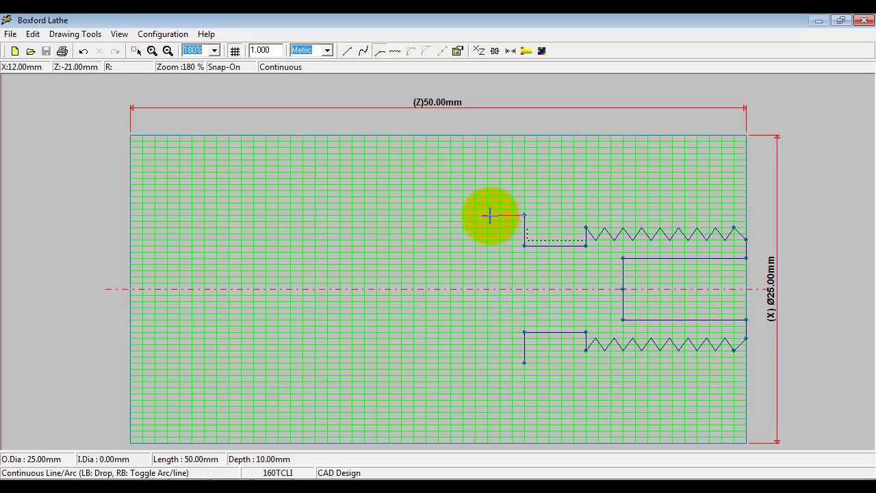
Extend the stepped profile through X12, Z-21, X11, Z-21, X11, Z-23, X14, Z-23 and X14, Z-24 to X16, Z-24.
left_click(488, 219)
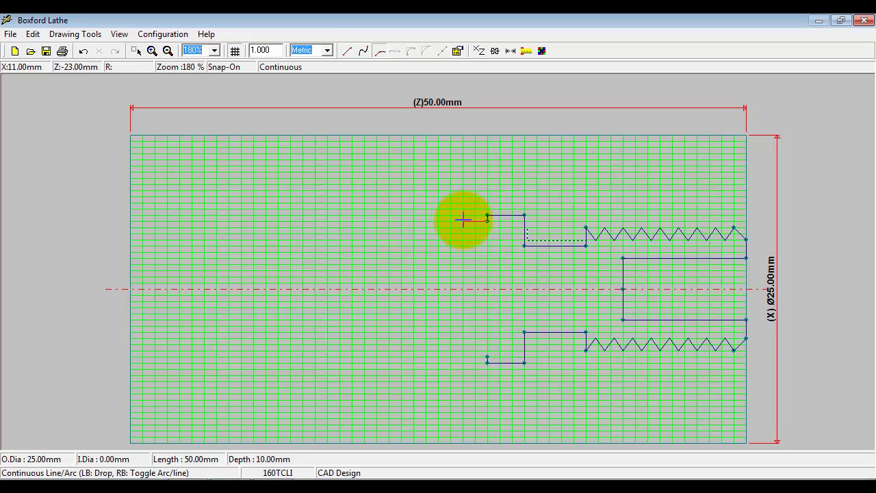
left_click(463, 220)
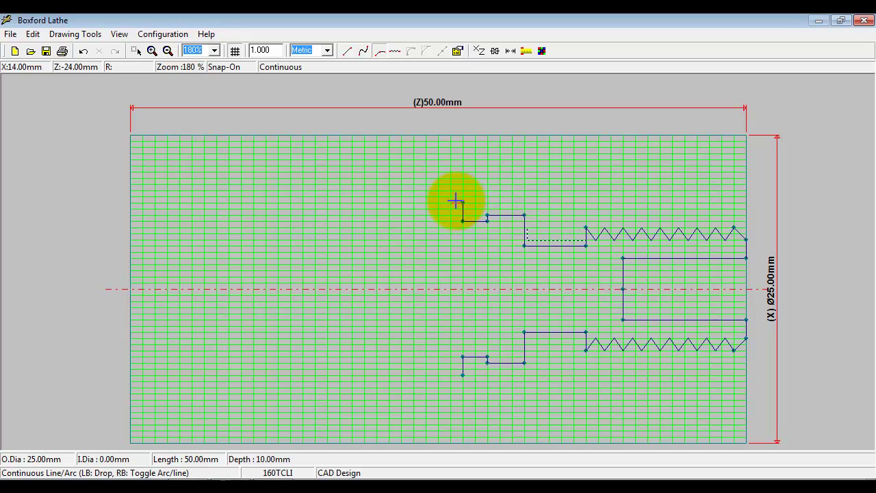
left_click(450, 189)
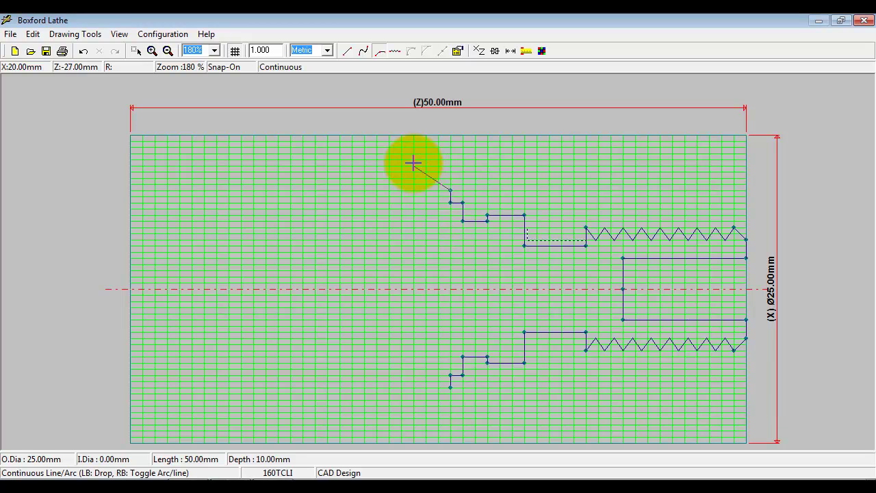
Add a convex arc to X24, Z-30, extend the profile to X24, Z-44, and finish it on the centreline at Z-44.
right_click(413, 162)
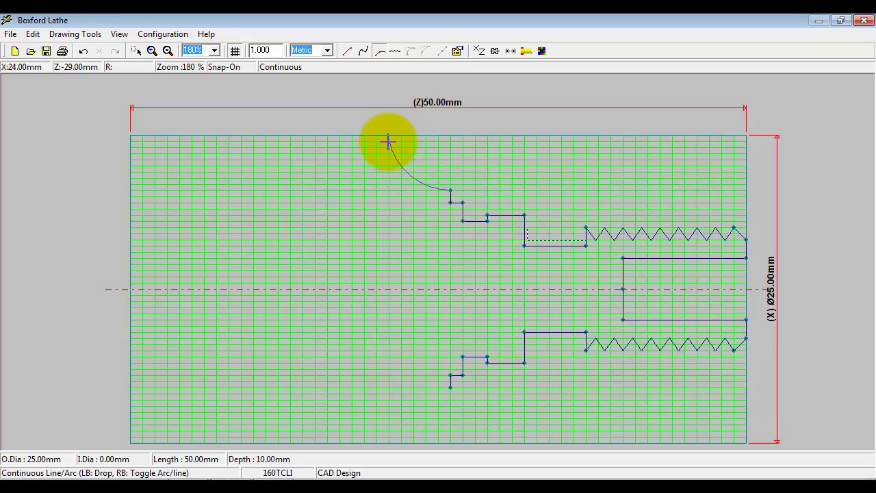
left_click(378, 141)
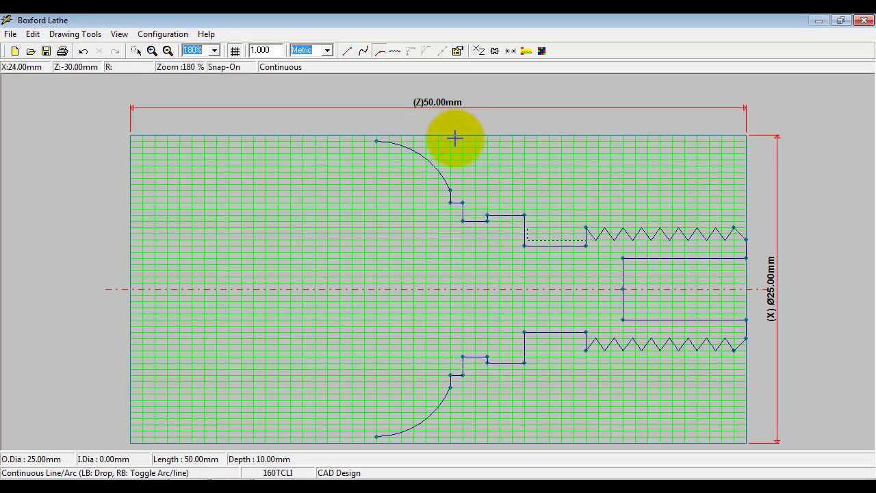
left_click(204, 140)
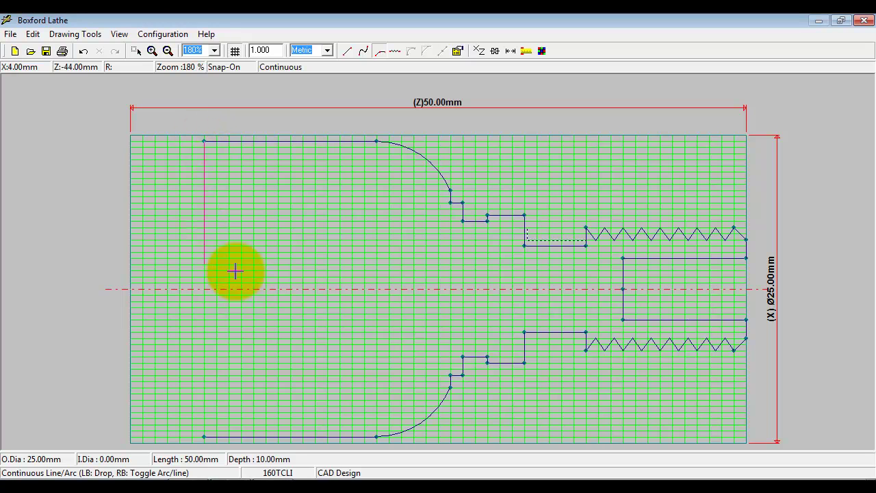
key("Escape")
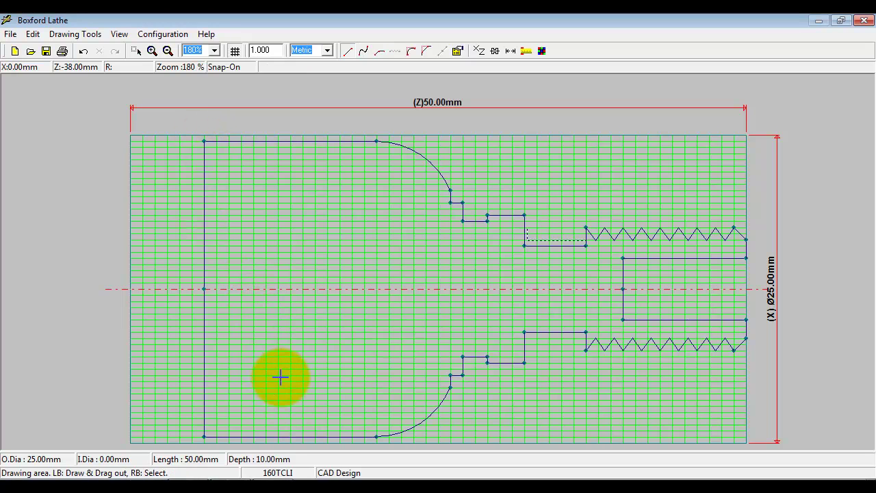
Render the completed profile in 3D over the old render file and examine the frozen model from an angle.
left_click(120, 34)
left_click(147, 94)
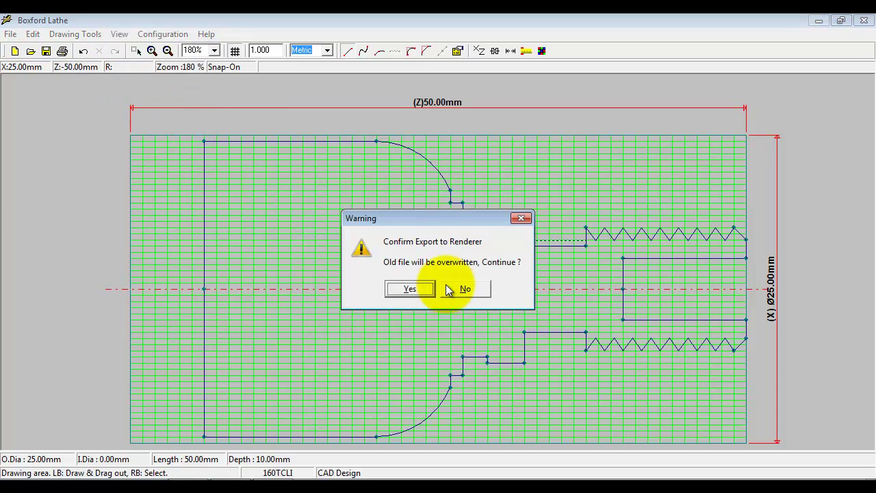
left_click(424, 287)
left_click(240, 25)
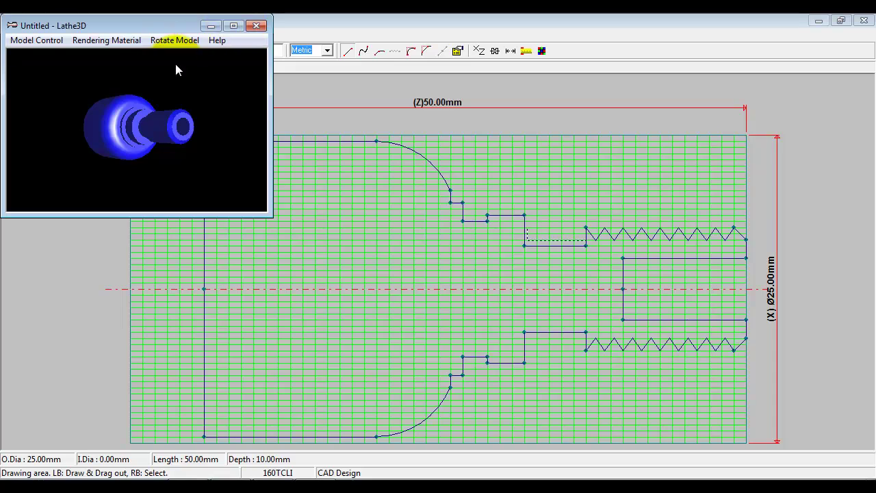
left_click(32, 35)
left_click(54, 94)
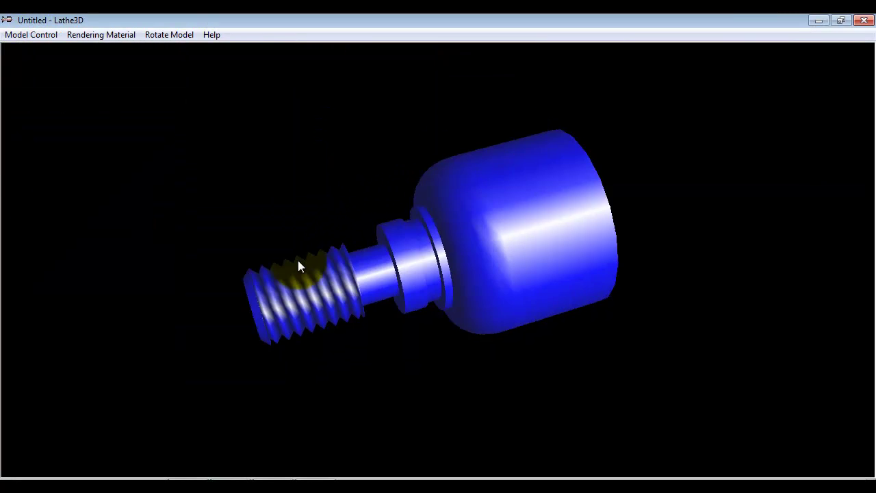
mouse_move(306, 253)
left_mouse_down()
mouse_move(319, 238)
mouse_move(303, 250)
left_mouse_up()
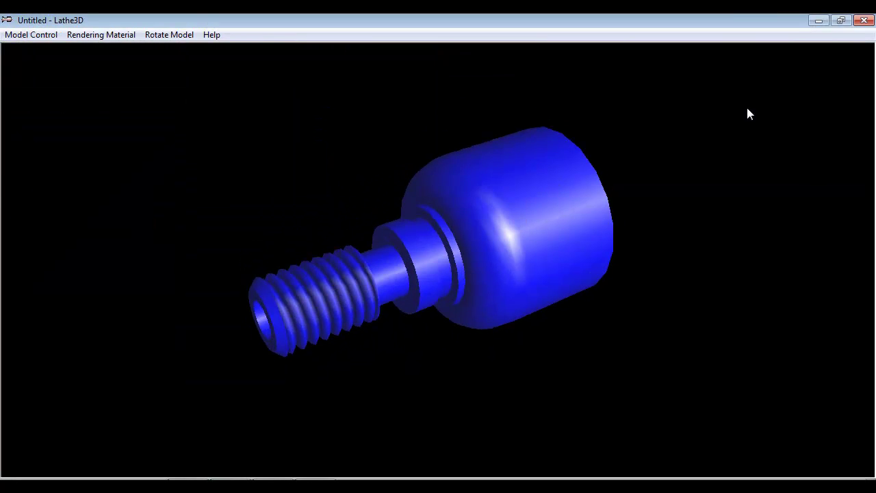
left_click(859, 22)
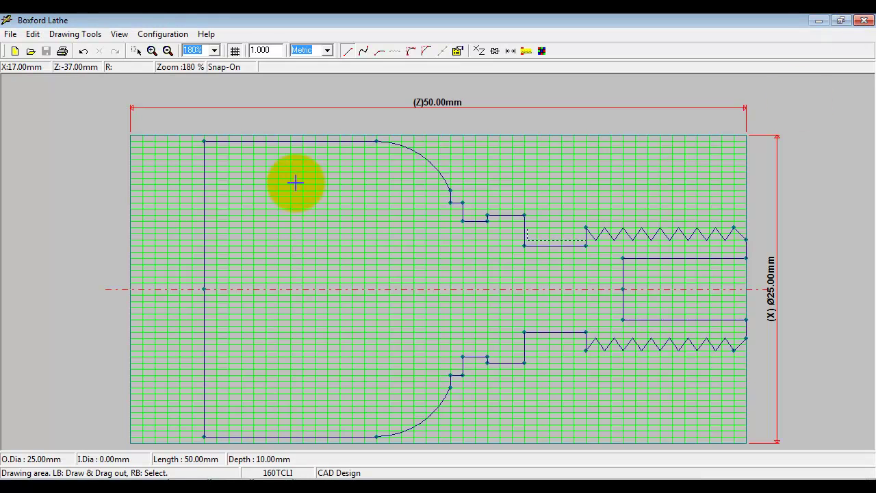
Insert three nodes in the outer X24 line: one at its midpoint and one midway along each resulting half.
left_click_drag(586, 245, 489, 243)
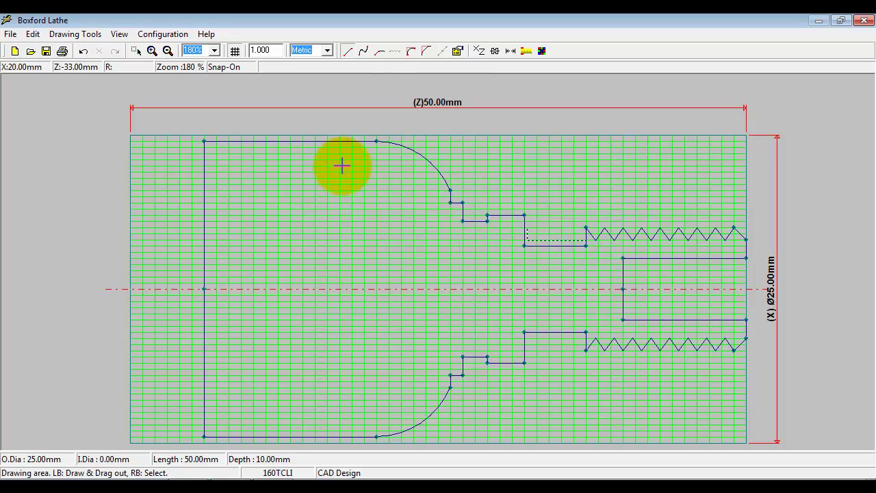
right_click(318, 142)
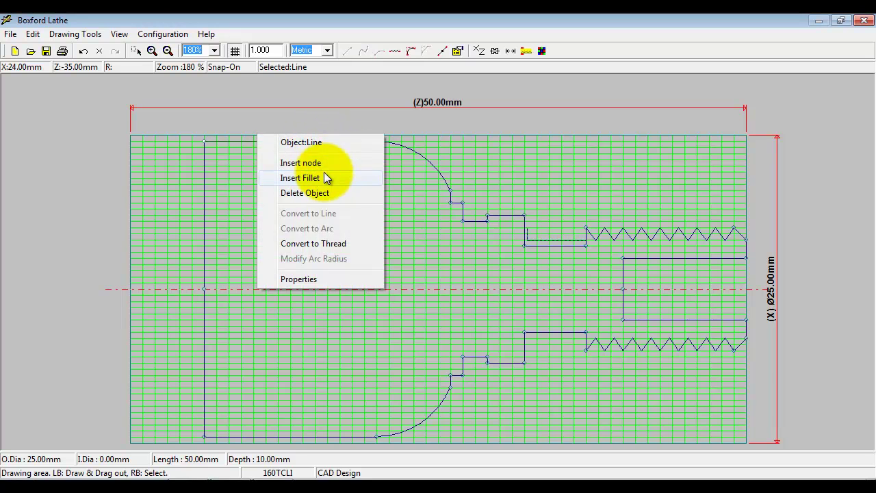
left_click(333, 164)
right_click(242, 141)
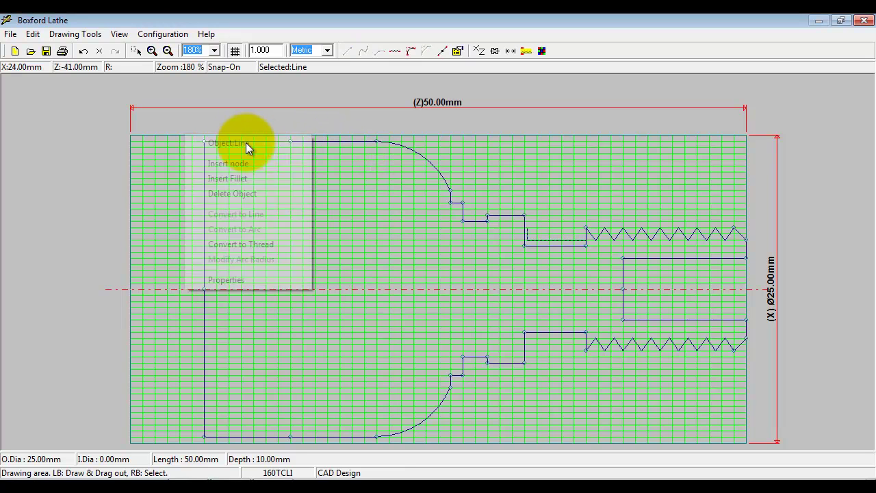
left_click(262, 164)
right_click(333, 141)
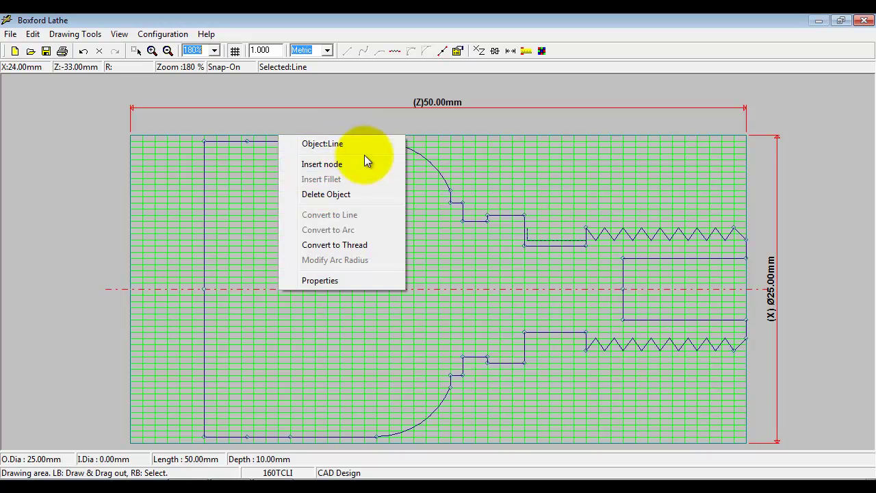
left_click(346, 166)
Form a square groove in the X24 diameter by moving the middle node and a newly inserted node to the groove's bottom corners at about X18.
left_click_drag(291, 141, 357, 176)
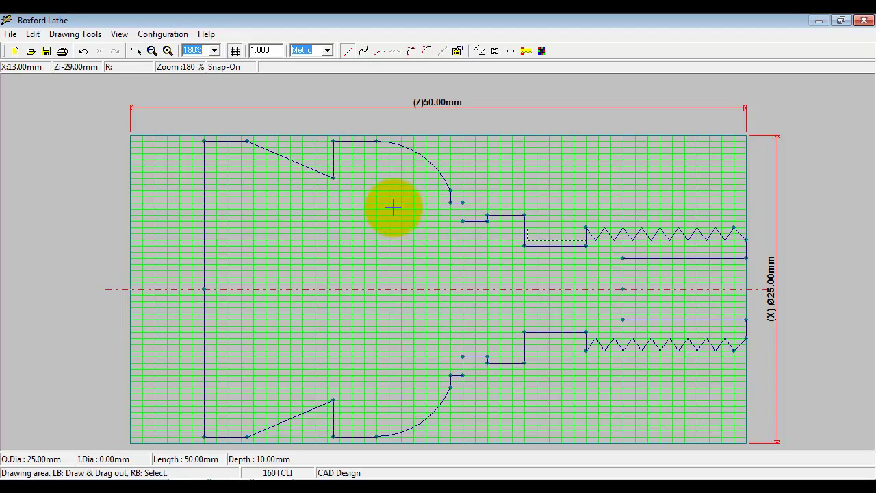
right_click(294, 160)
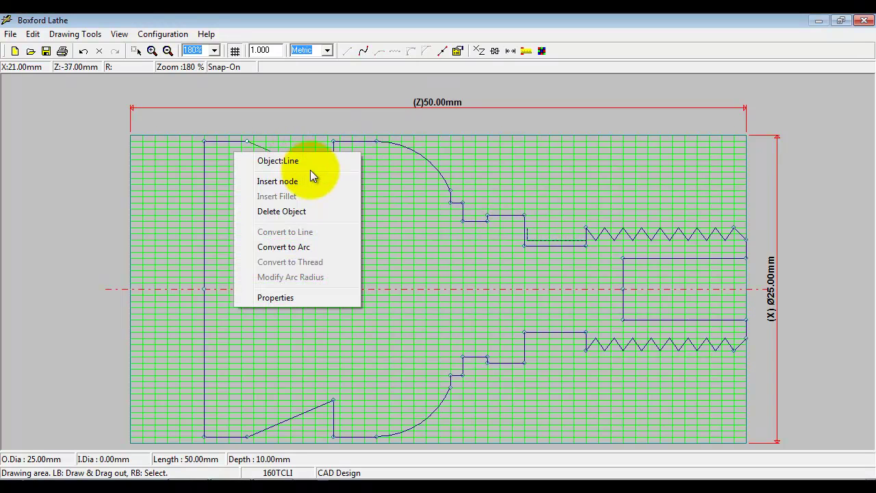
left_click(308, 182)
left_click_drag(290, 160, 247, 178)
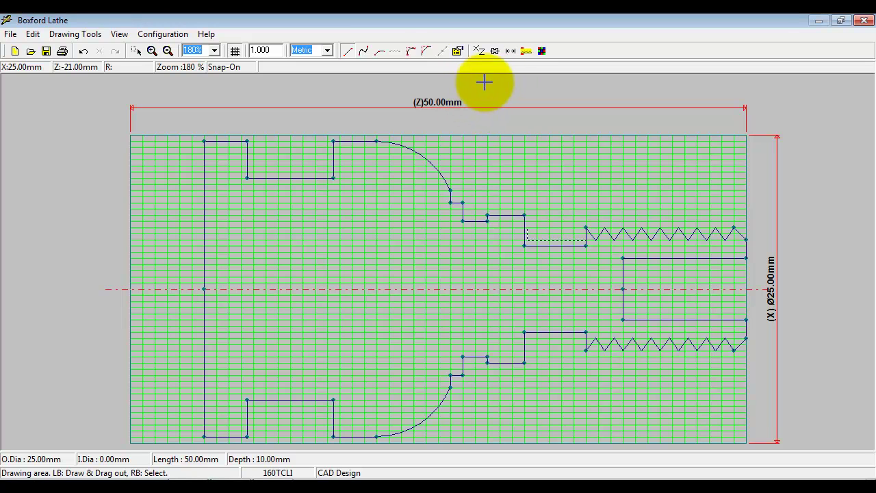
Chamfer the profile's outer corner at X24, Z-44 and the collar corner beside the undercut by 0.7 mm each.
left_click(426, 51)
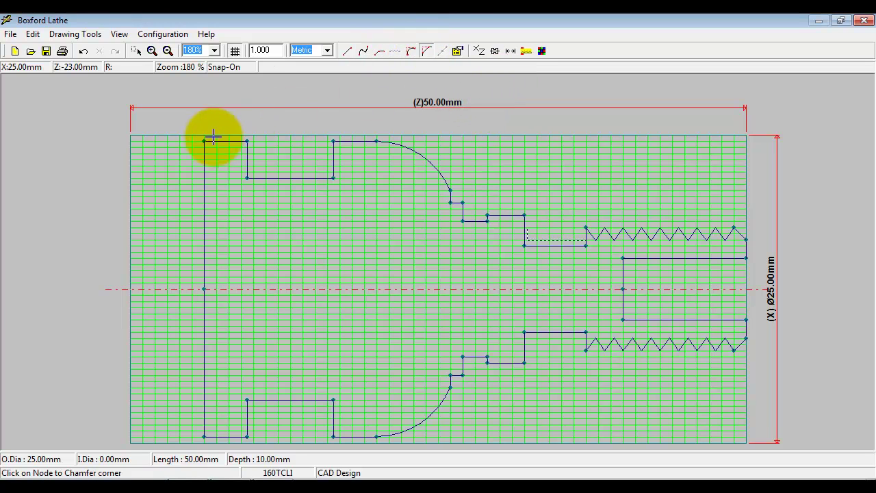
left_click(203, 139)
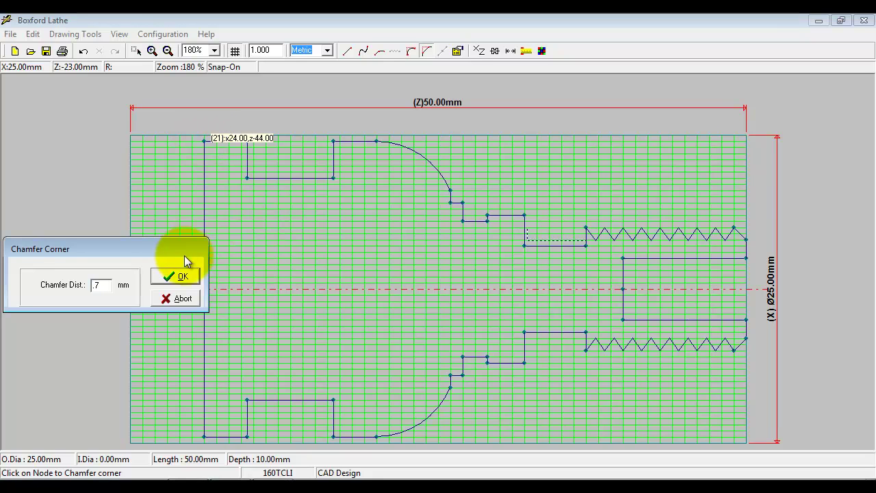
left_click(180, 276)
left_click(524, 215)
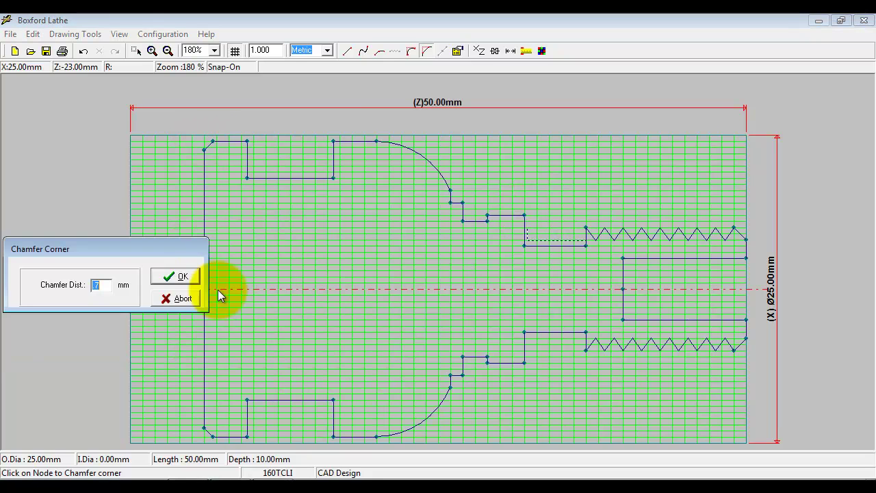
left_click(175, 277)
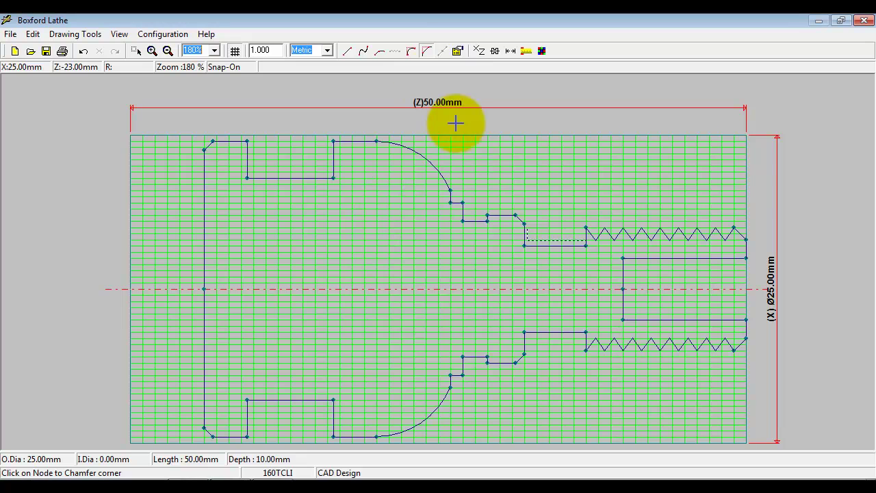
Fillet all four corners of the square groove in the X24 diameter with a 0.7 mm radius.
left_click(411, 51)
left_click(247, 141)
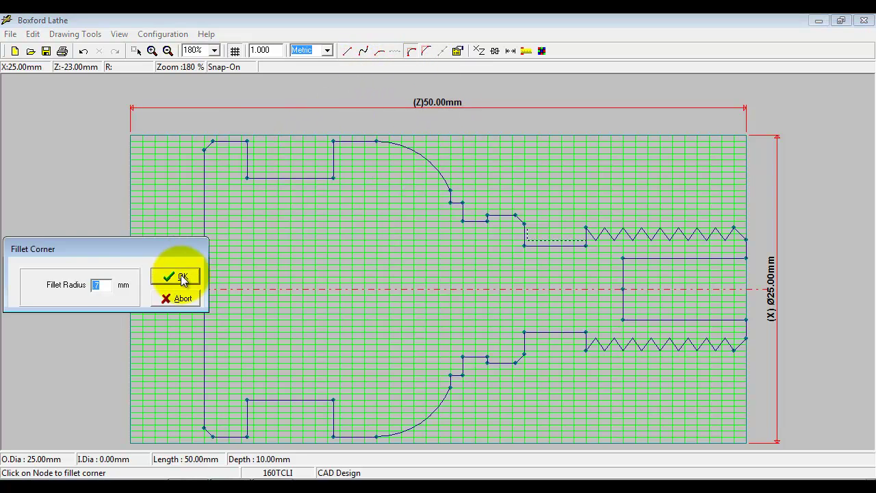
left_click(179, 276)
left_click(248, 177)
left_click(179, 276)
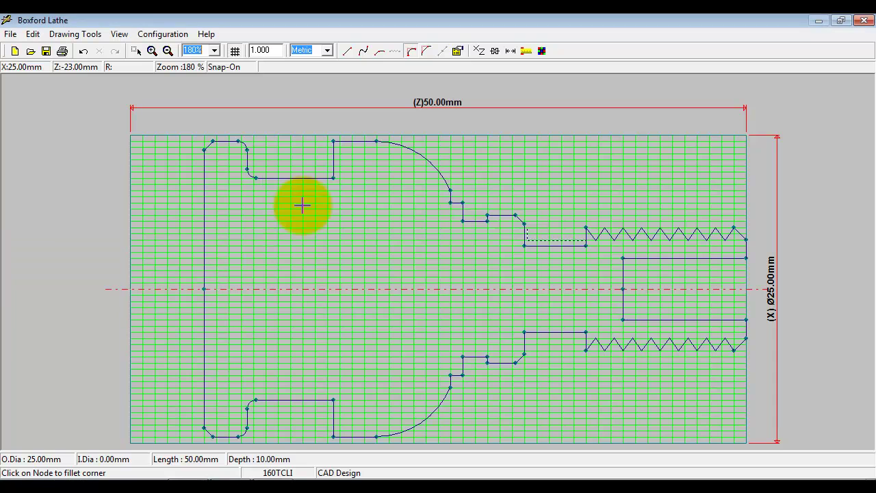
left_click(333, 178)
left_click(179, 275)
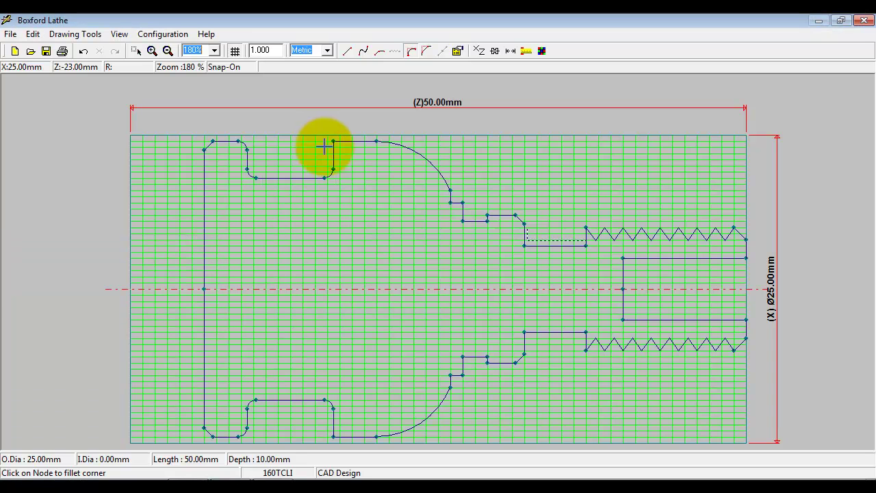
left_click(334, 141)
left_click(179, 276)
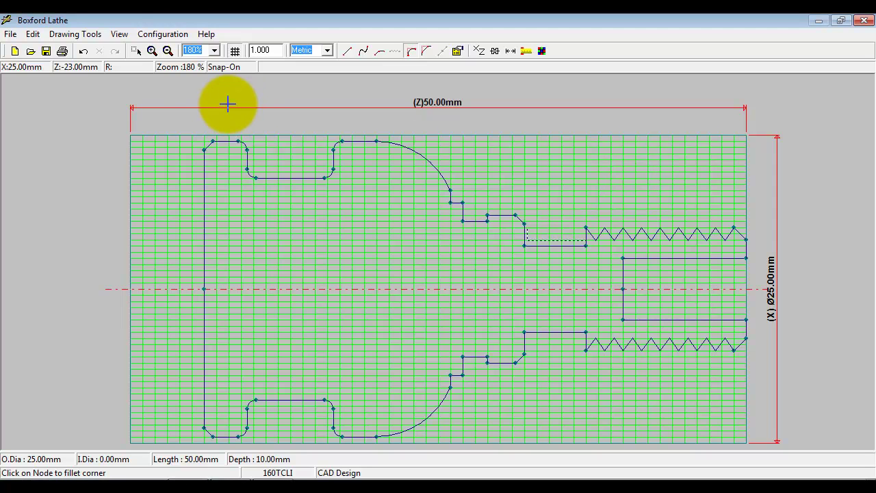
Render the chamfered and filleted part in 3D over the old render file, enlarge the view and freeze the animation.
left_click(120, 35)
left_click(137, 93)
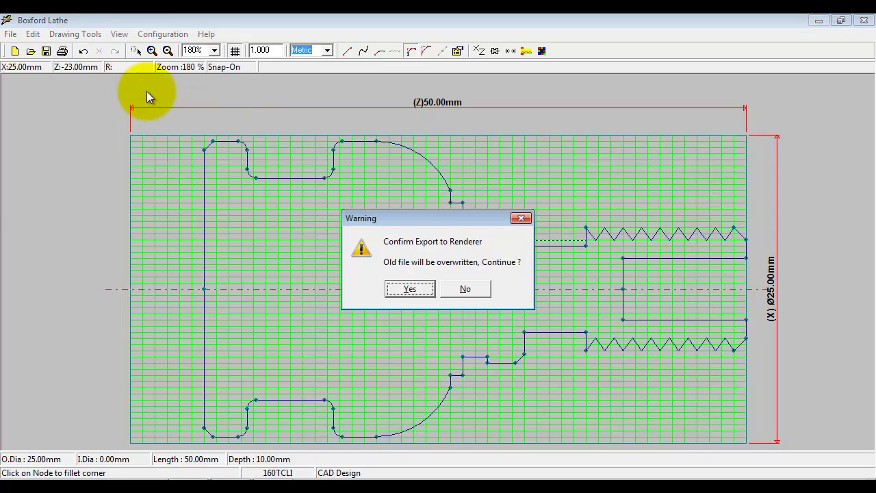
left_click(406, 289)
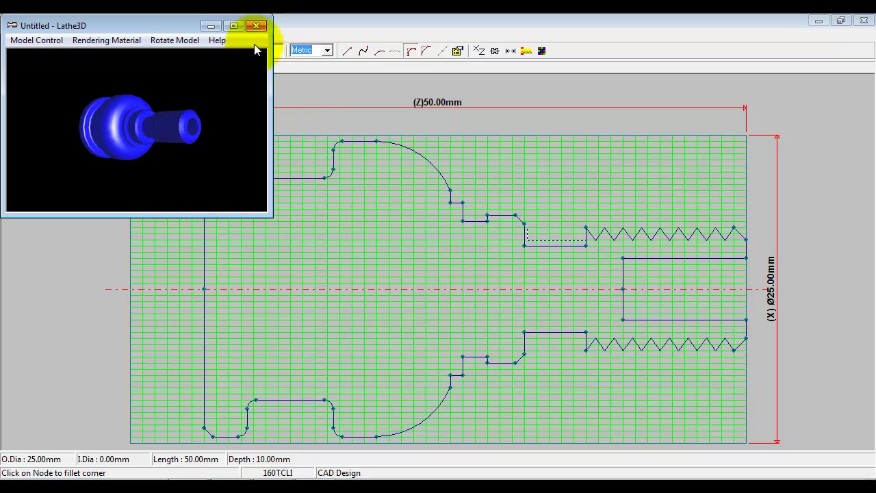
double_click(218, 20)
left_click(31, 35)
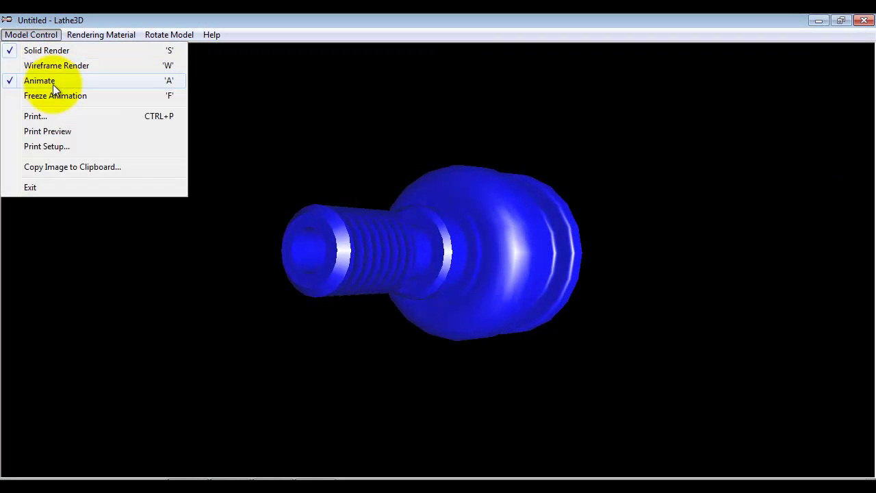
left_click(51, 92)
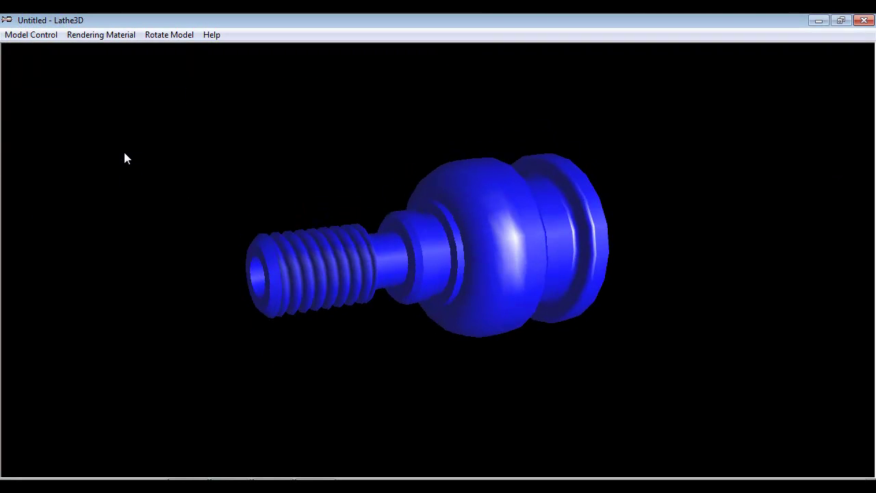
Preview the frozen model in a silver and a cyan rendering material, tilt it slightly and close the 3D view.
left_click(100, 35)
left_click(103, 65)
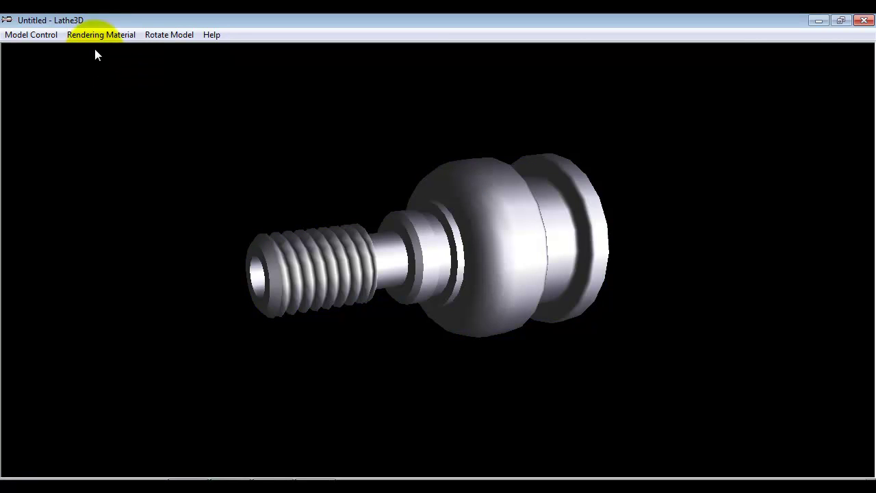
left_click(96, 36)
left_click(95, 51)
left_click(22, 35)
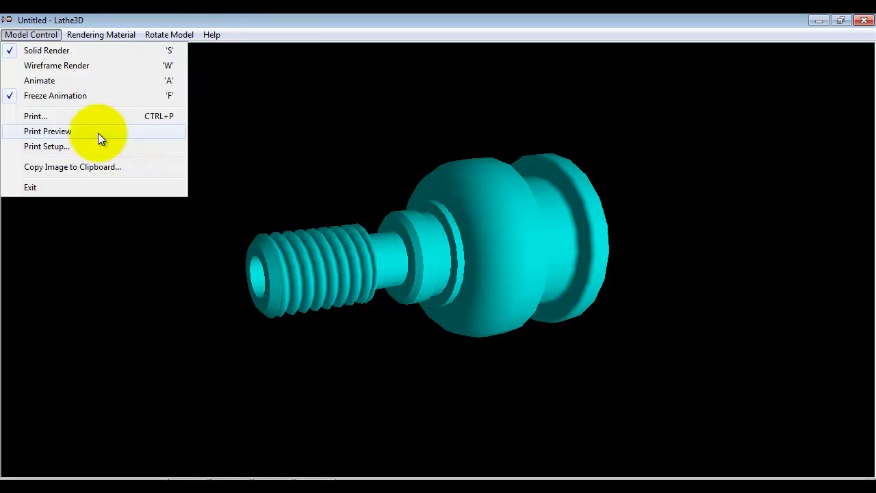
left_click(234, 25)
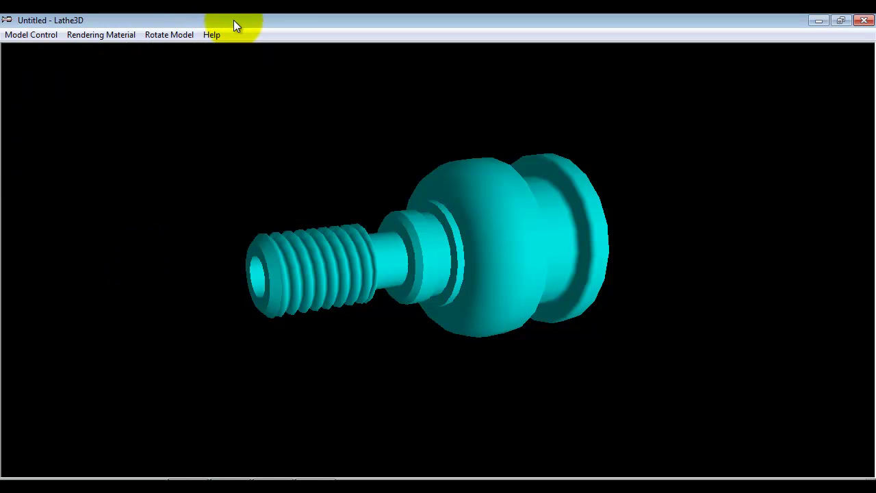
left_click_drag(343, 235, 341, 244)
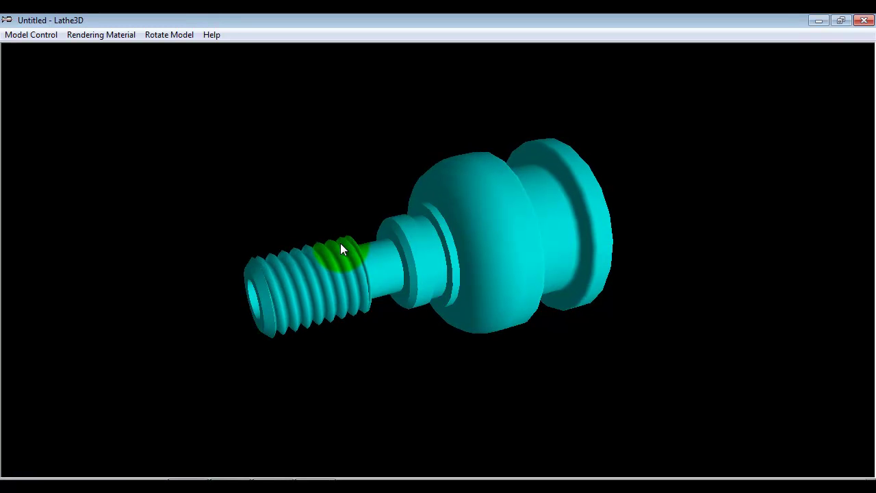
left_click(871, 22)
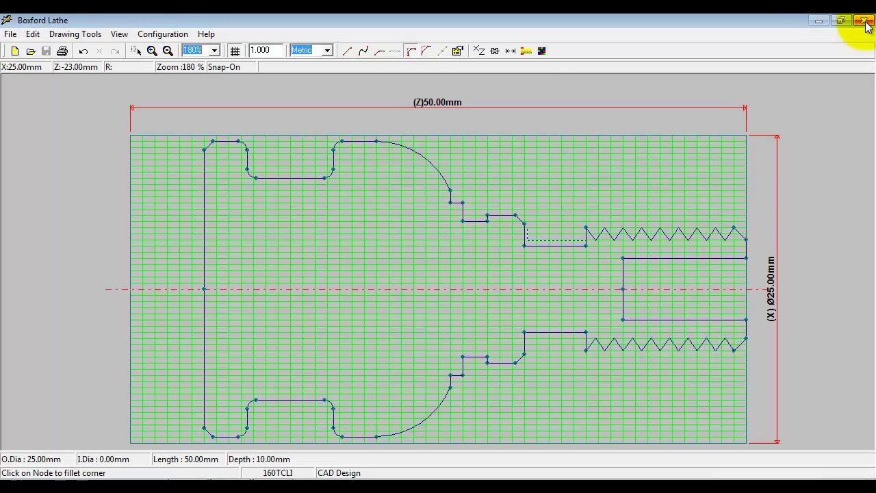
Show the drawing's dimensions, with all lengths measured from the threaded end face, so that the whole dimensioned part fits on screen.
left_click(510, 52)
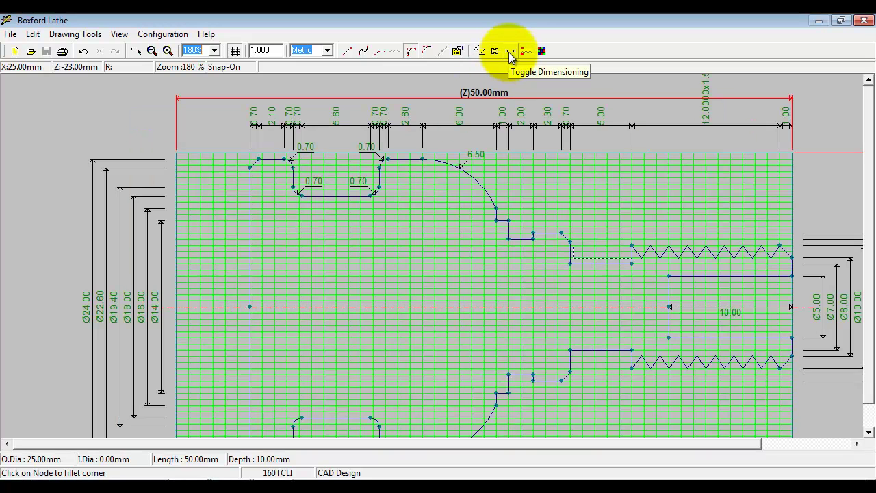
left_click(510, 52)
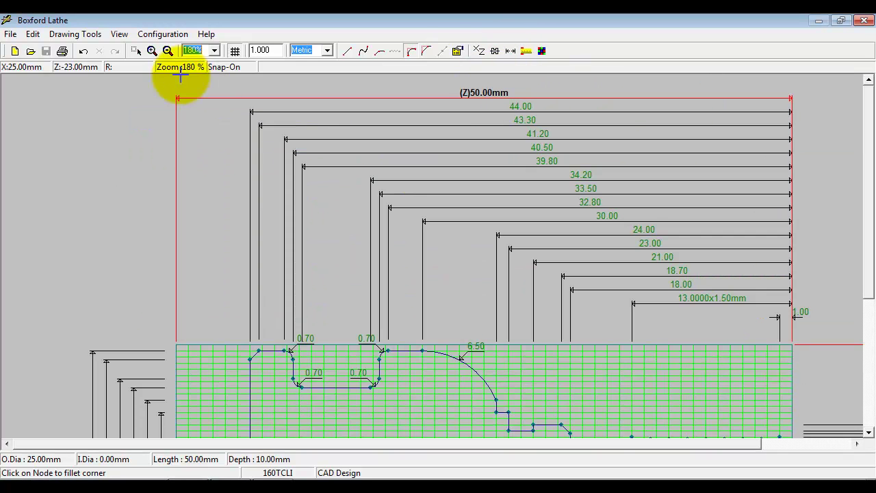
left_click(168, 51)
left_click(168, 51)
left_click(167, 51)
left_click(168, 51)
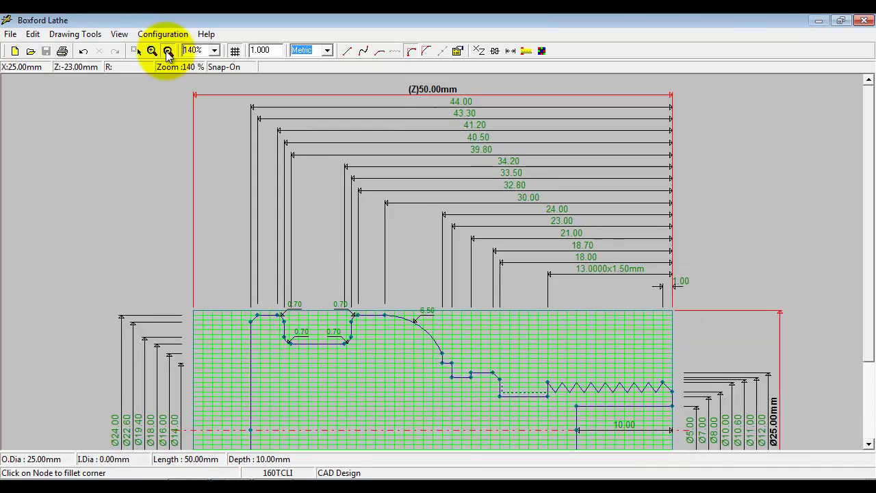
left_click(168, 52)
left_click(168, 51)
left_click(168, 51)
left_click(167, 51)
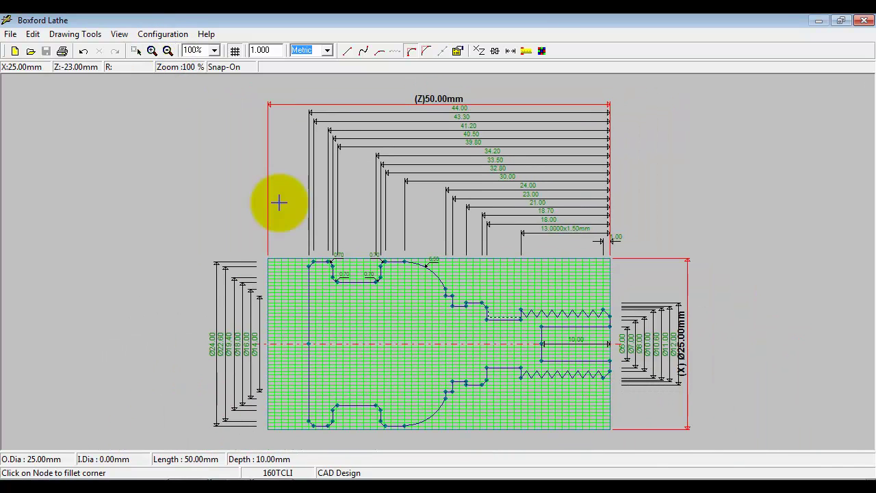
Try moving the undercut's inner corner node to X6, Z-14, and return it to X7, Z-18.
right_click(486, 320)
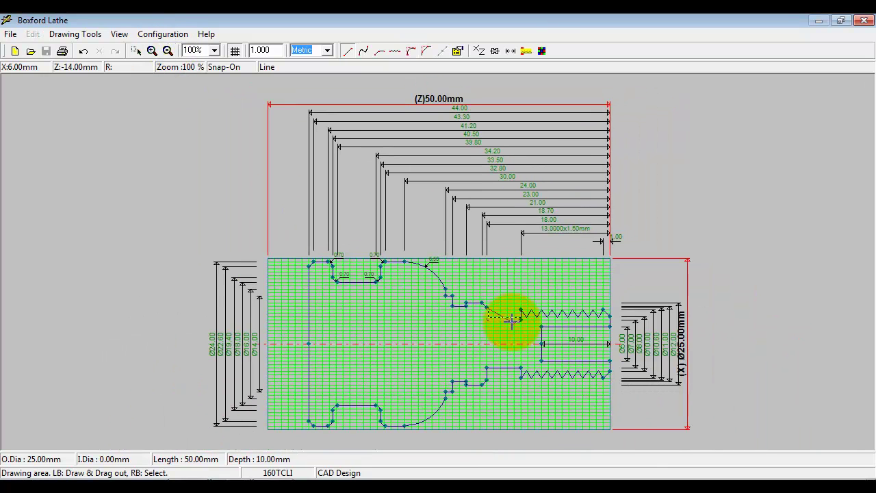
mouse_move(512, 320)
left_mouse_down()
mouse_move(539, 338)
mouse_move(518, 322)
left_mouse_up()
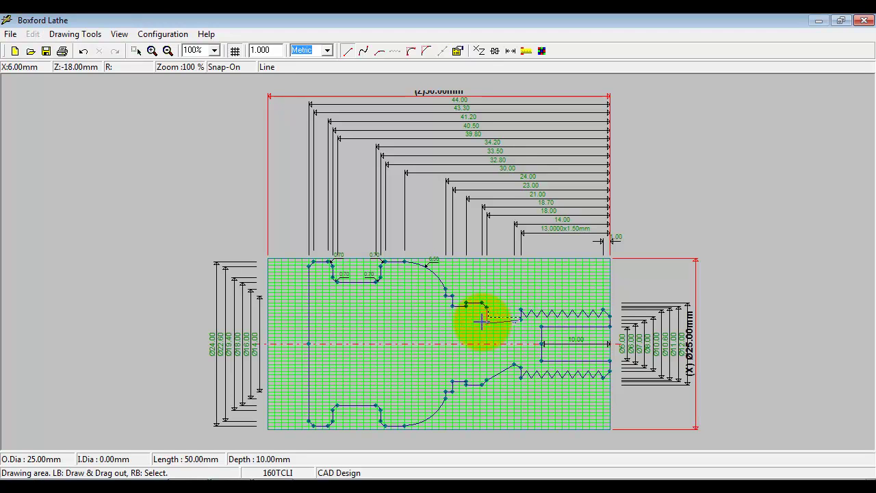
left_click_drag(481, 319, 477, 320)
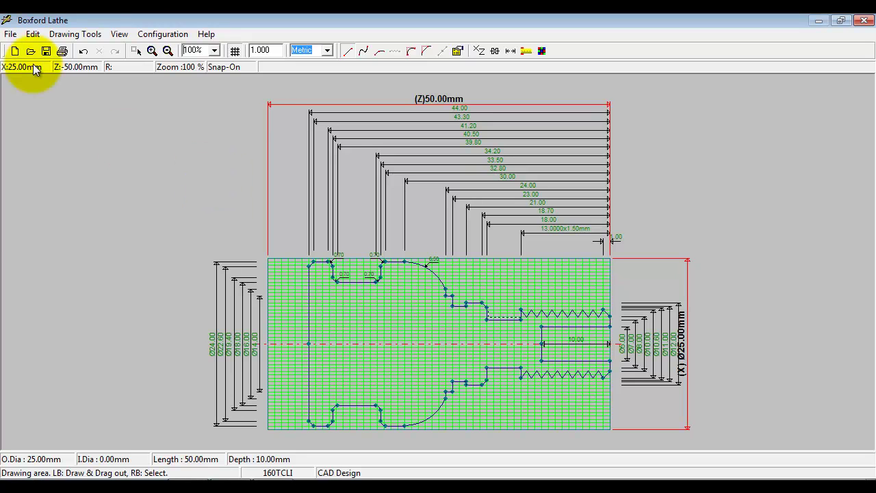
Process the billet into a machining program with ALU(2011)/BRASS(CZ121M) as the workpiece material.
left_click(11, 36)
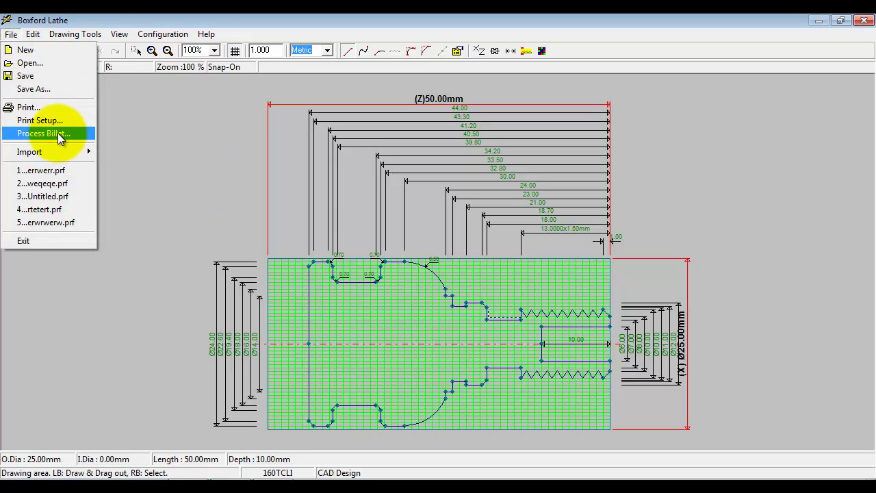
left_click(60, 139)
left_click(382, 288)
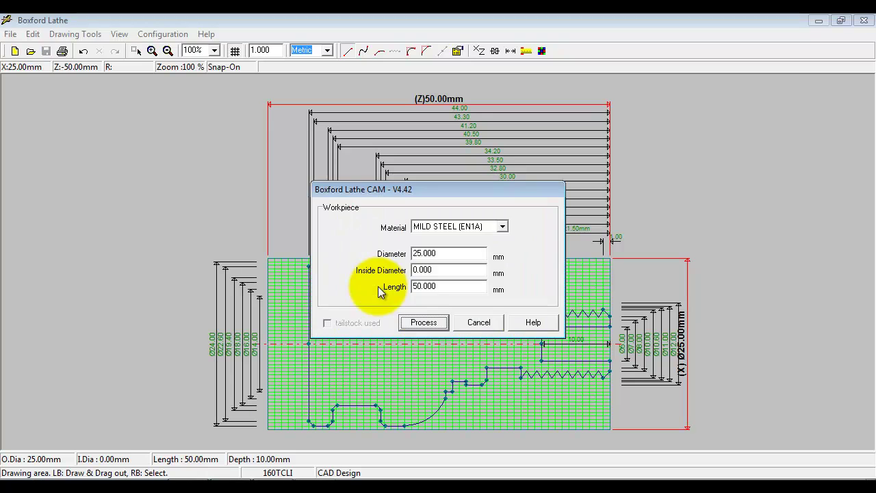
left_click(504, 228)
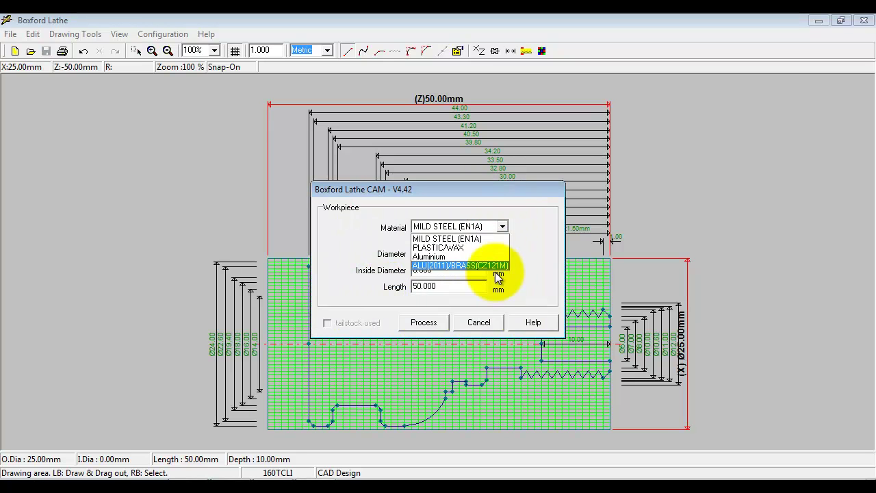
left_click(460, 267)
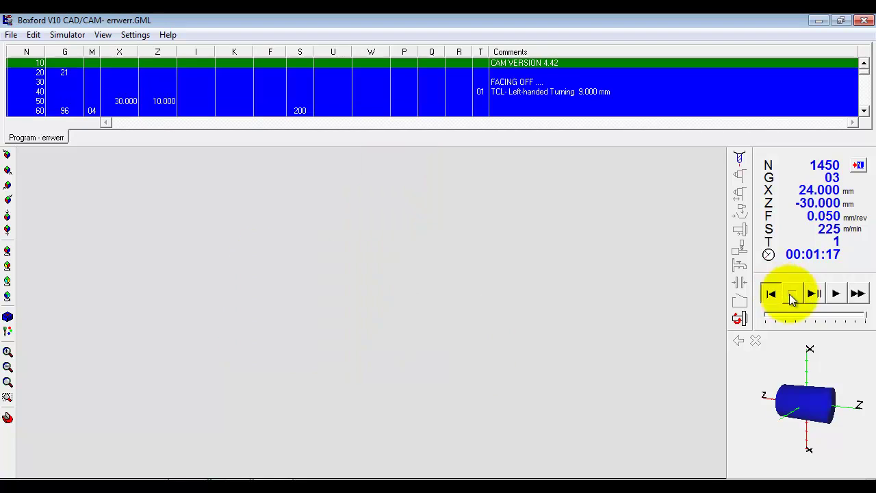
Replay the machining simulation from the start at a reduced speed, raise the speed during turning, and close the simulator after threading.
left_click(792, 299)
left_click(862, 319)
left_click_drag(868, 321, 782, 318)
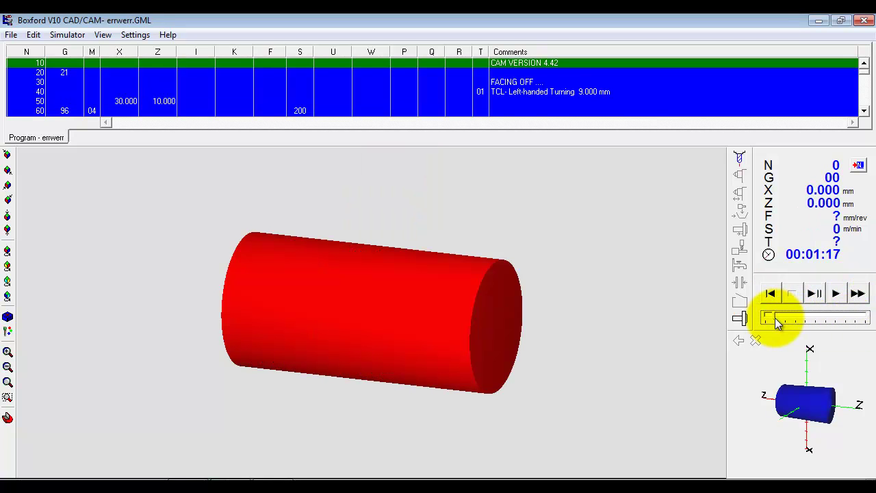
left_click(836, 293)
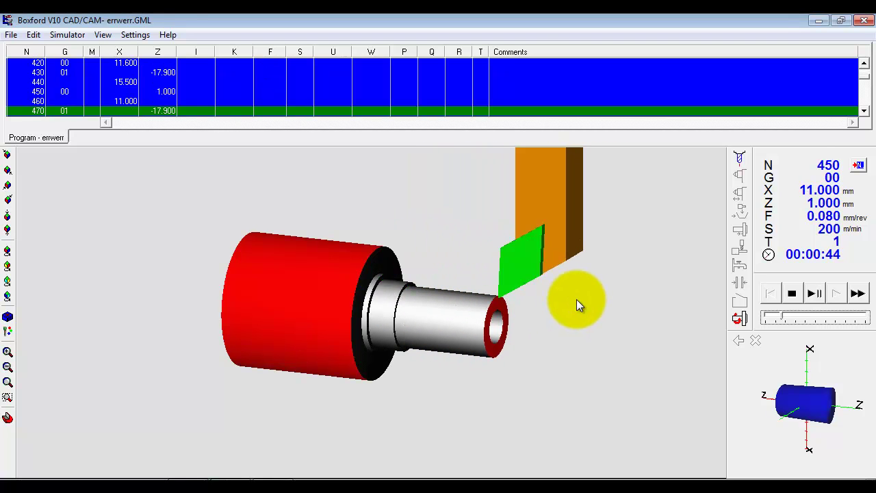
left_click(823, 318)
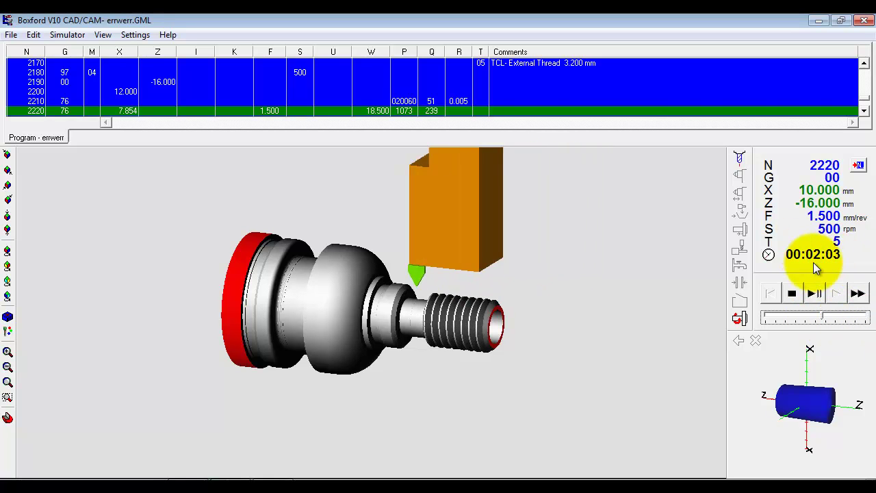
left_click(864, 20)
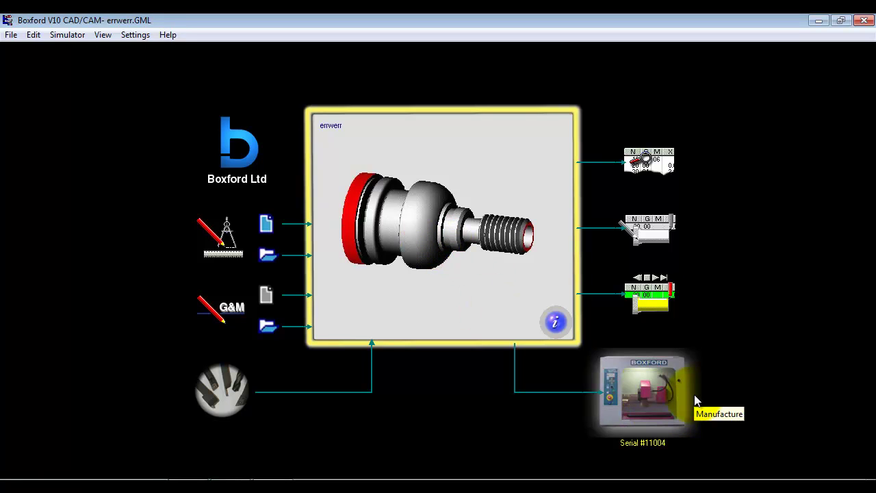
Reopen the machining simulation and show the enlarged billet as a 3/4 section.
left_click(628, 297)
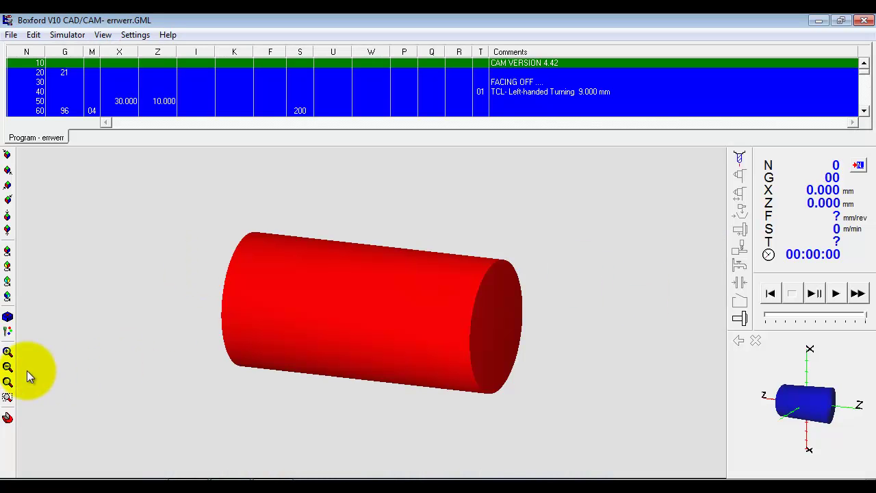
left_click(7, 352)
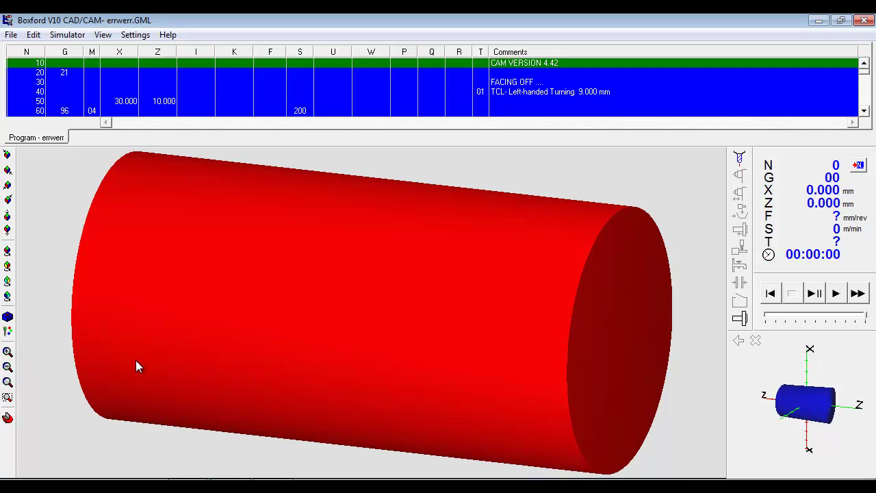
left_click(8, 418)
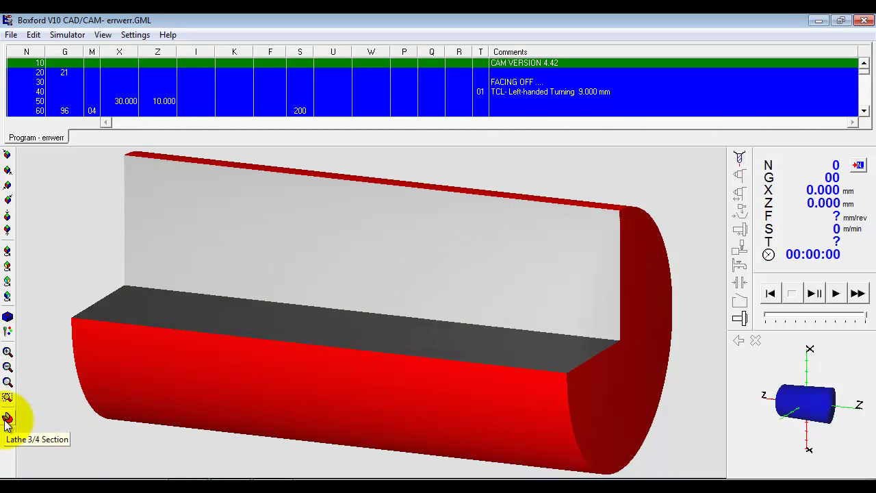
Run the machining simulation in 3/4 section, reduce the playback speed for threading, then stop it and close the simulator.
left_click(8, 315)
left_click(836, 293)
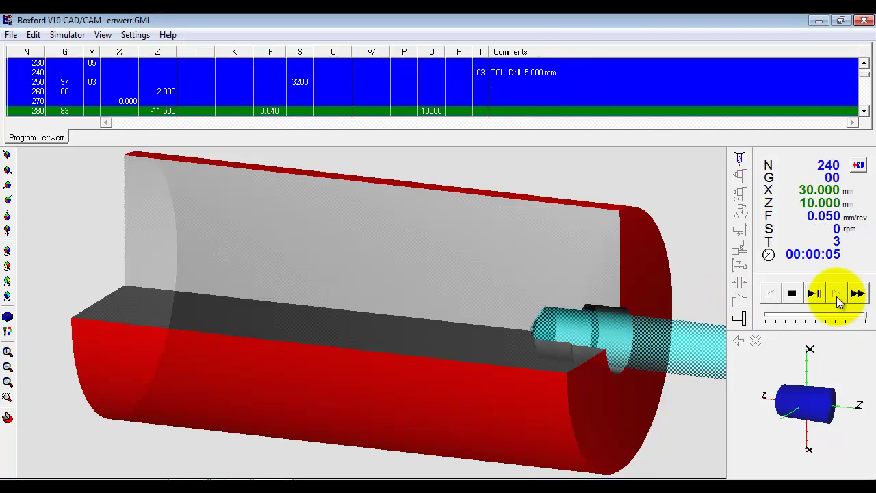
left_click_drag(868, 320, 798, 316)
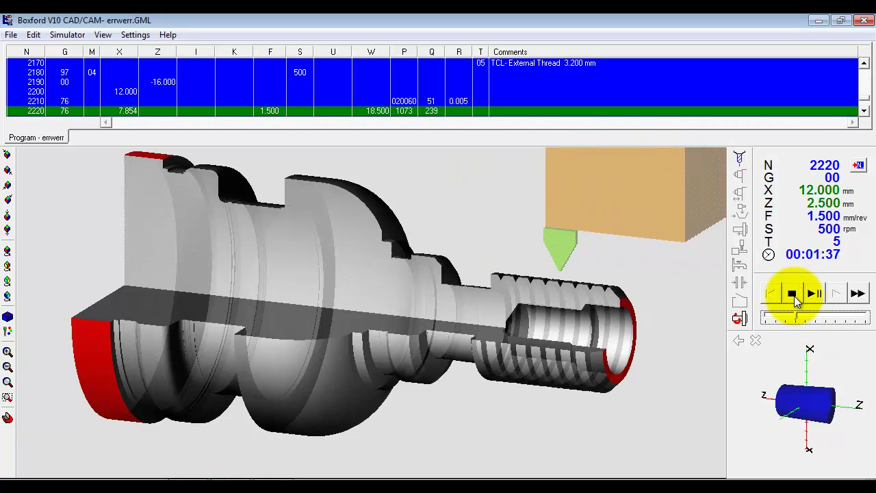
left_click(792, 293)
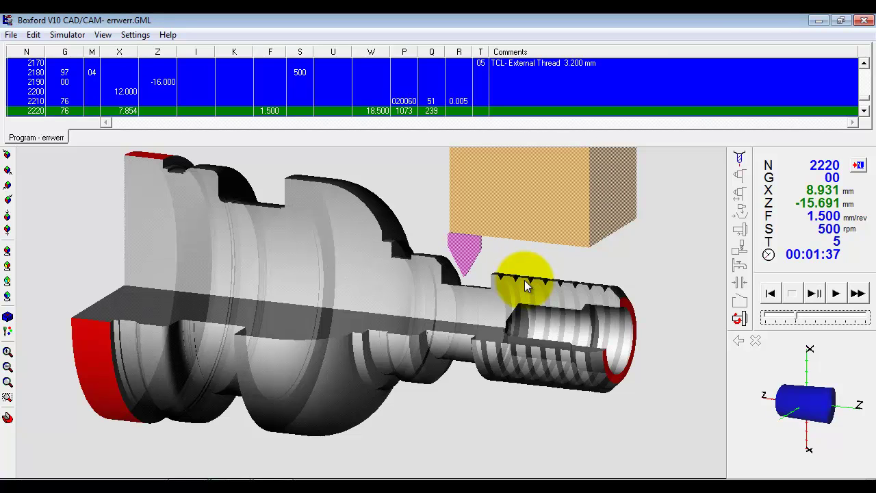
left_click(865, 22)
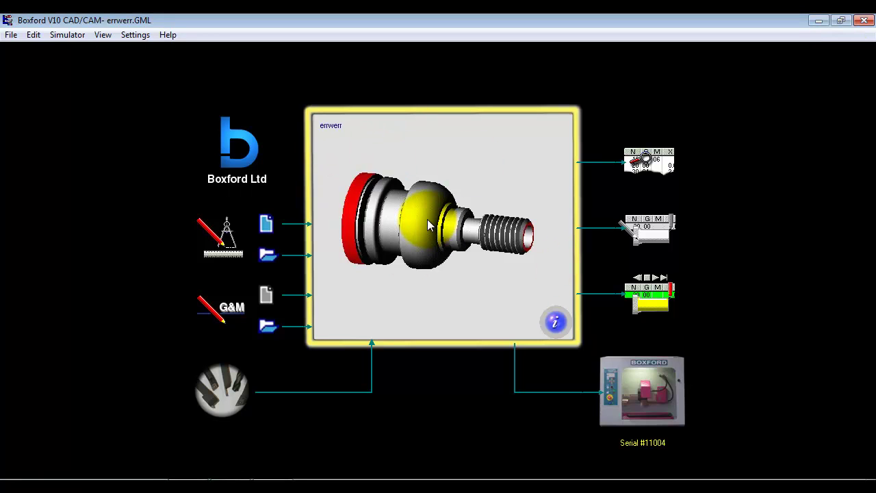
Open the generated G&M program listing, look through its operations and coordinates, and close it.
left_click(643, 165)
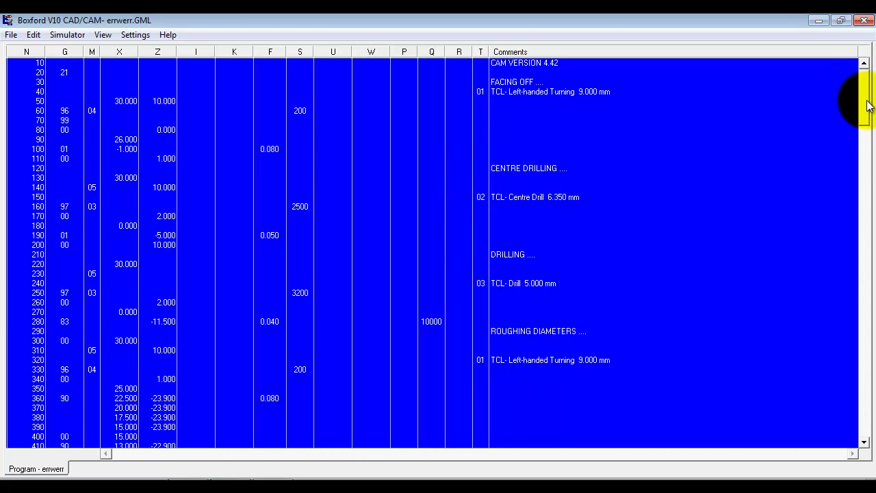
left_click_drag(868, 106, 850, 342)
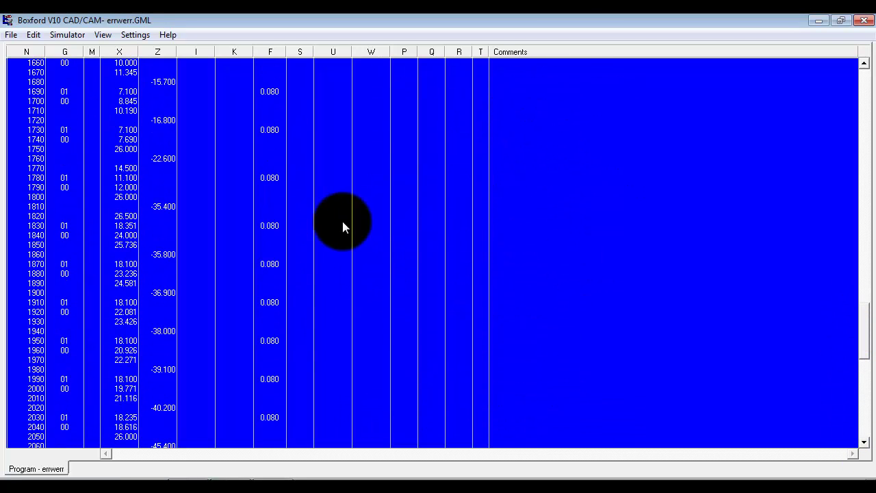
left_click(866, 21)
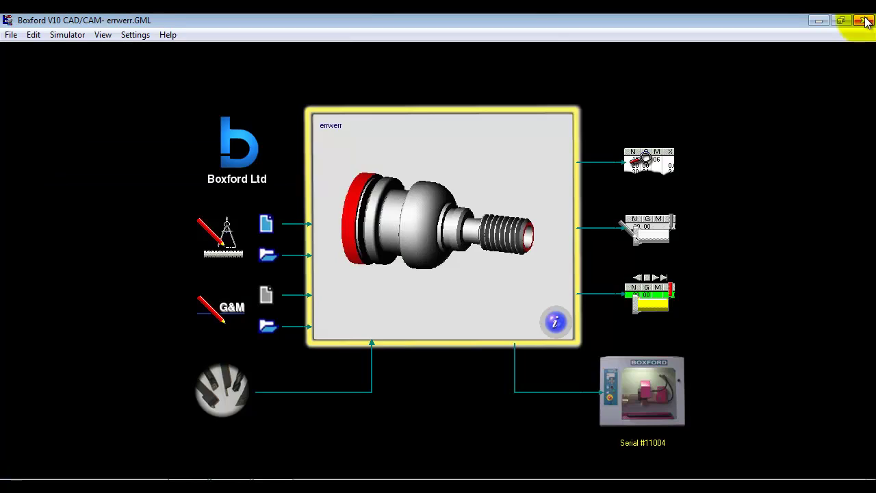
Switch the current user level to Advanced User, entering the required password.
left_click(137, 36)
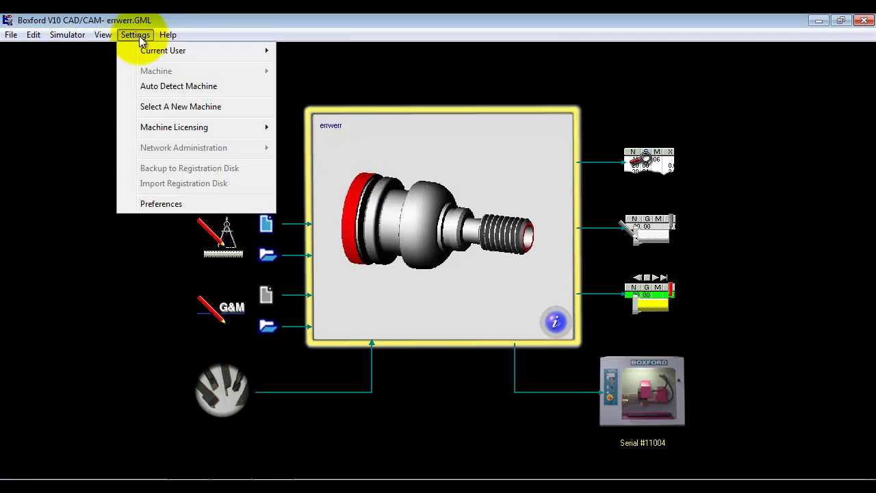
mouse_move(176, 51)
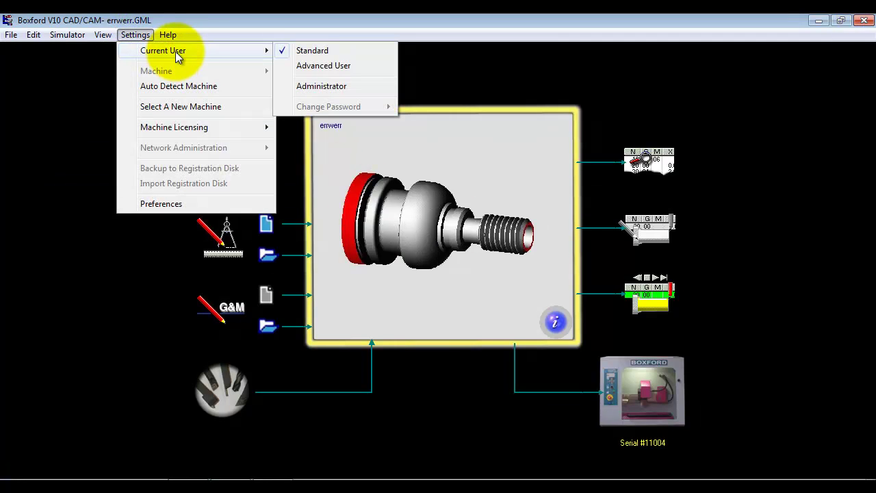
left_click(324, 66)
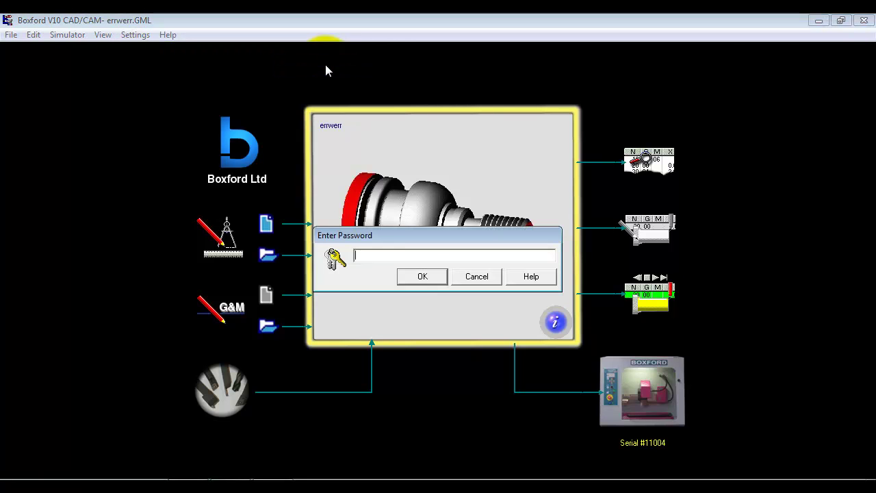
left_click(422, 278)
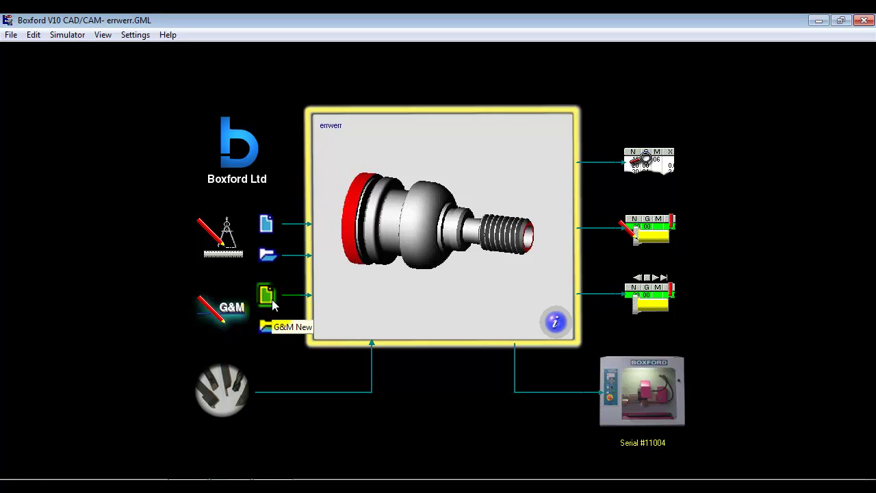
Open the G&M program for editing and set the G code on line 470 to 00.
left_click(637, 237)
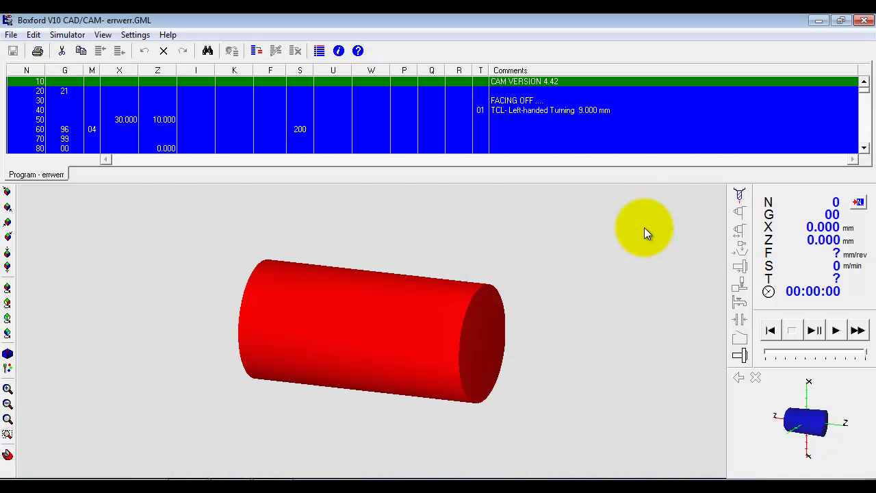
left_click(157, 121)
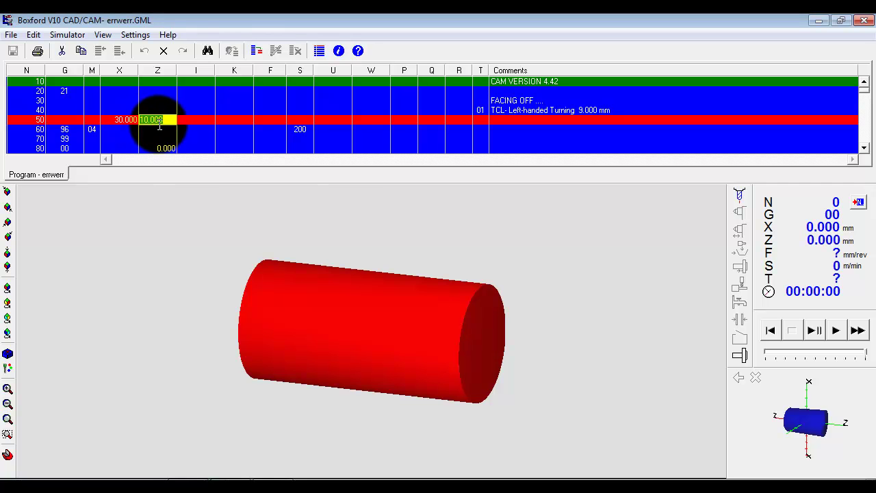
left_click(158, 122)
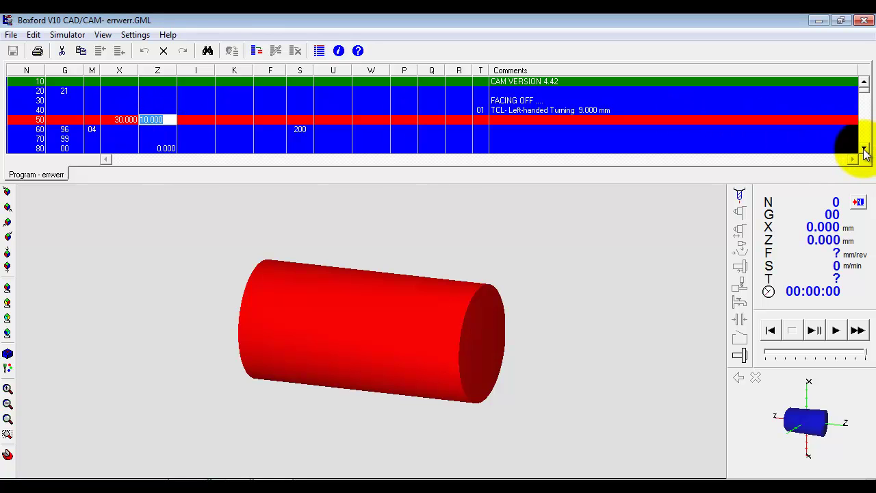
scroll(865, 152, "down", 11)
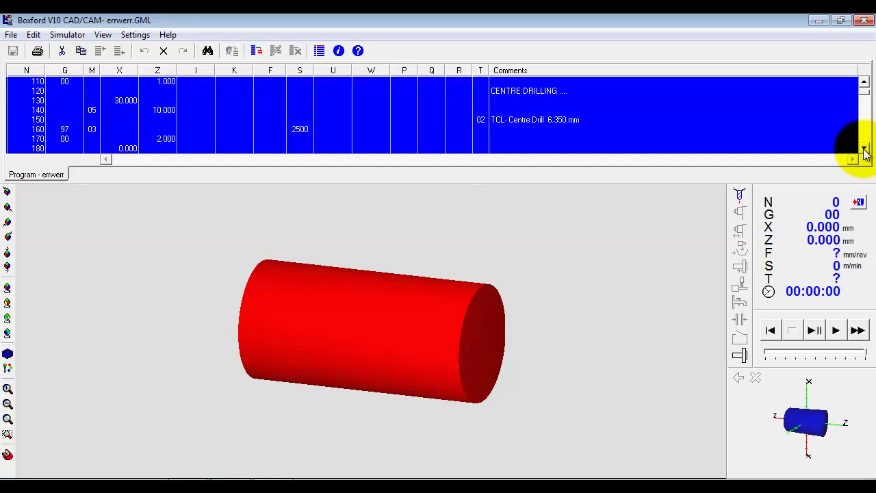
scroll(864, 152, "down", 11)
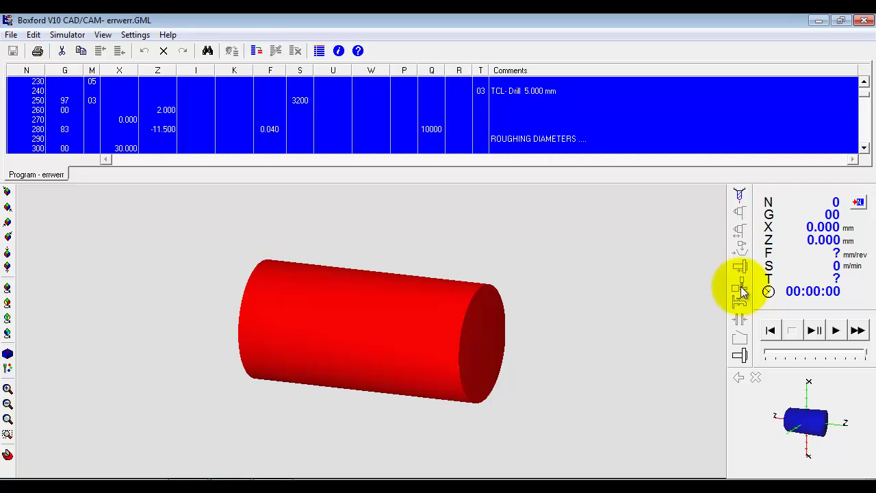
left_click_drag(865, 151, 864, 148)
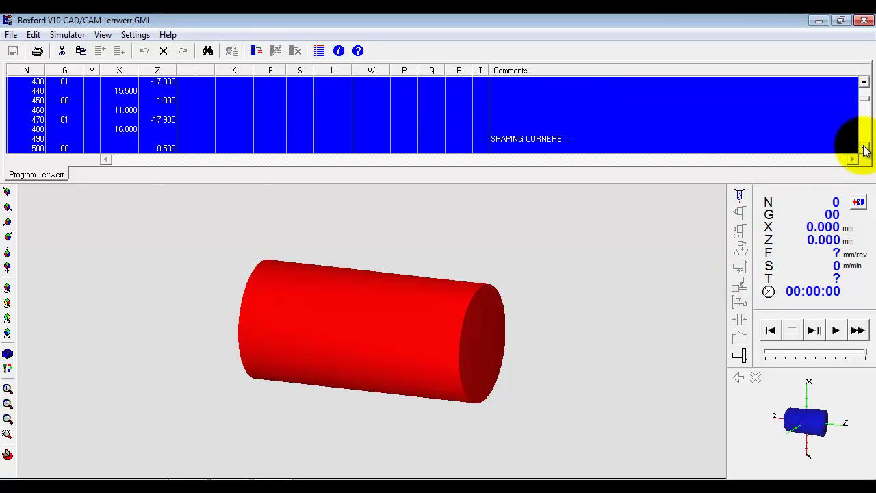
left_click(68, 119)
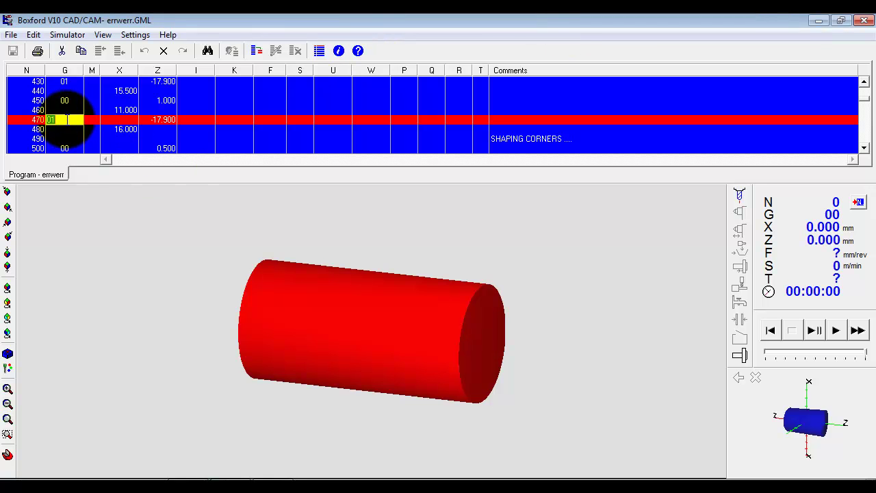
type("00")
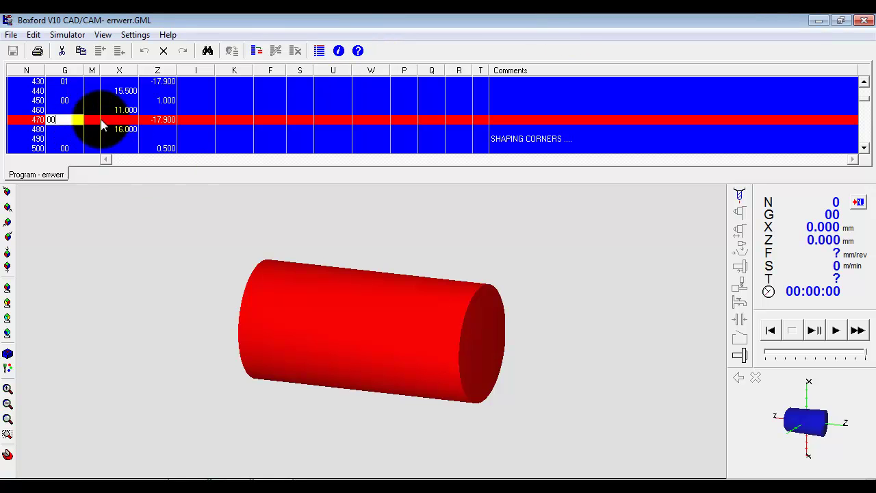
Simulate the edited program, inspect the tool's position against the part at line 470, and dismiss the error.
left_click(837, 331)
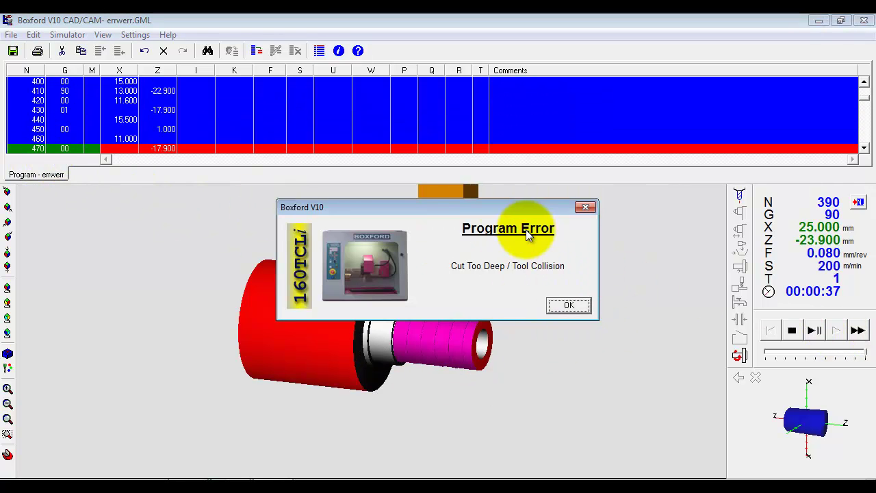
left_click_drag(503, 206, 741, 208)
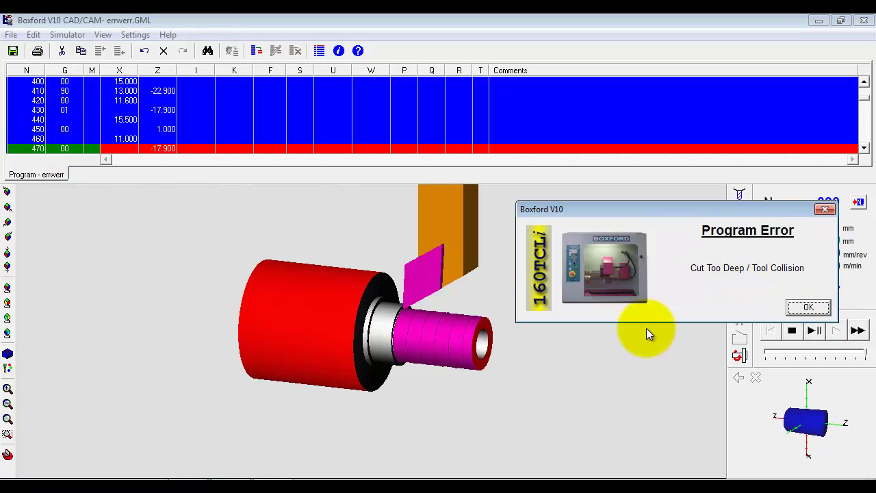
left_click(808, 307)
Set the G code on line 470 back to 01 and close the editor without saving changes.
left_click(78, 150)
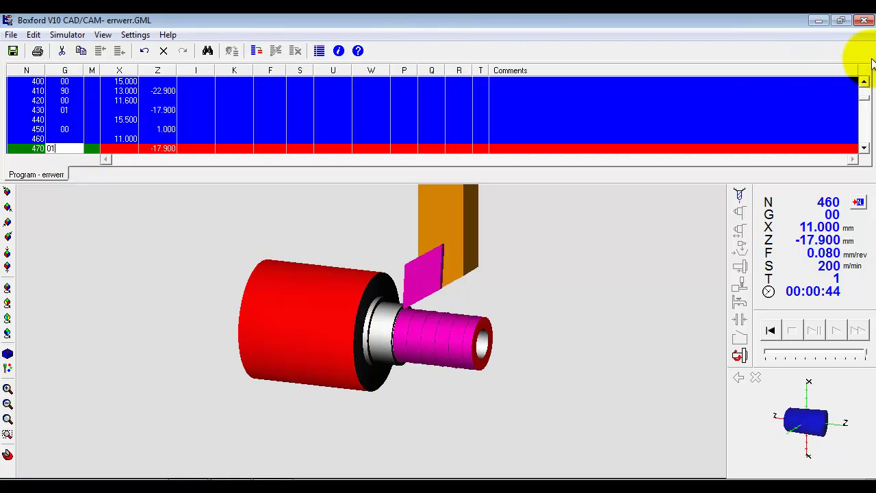
left_click(866, 21)
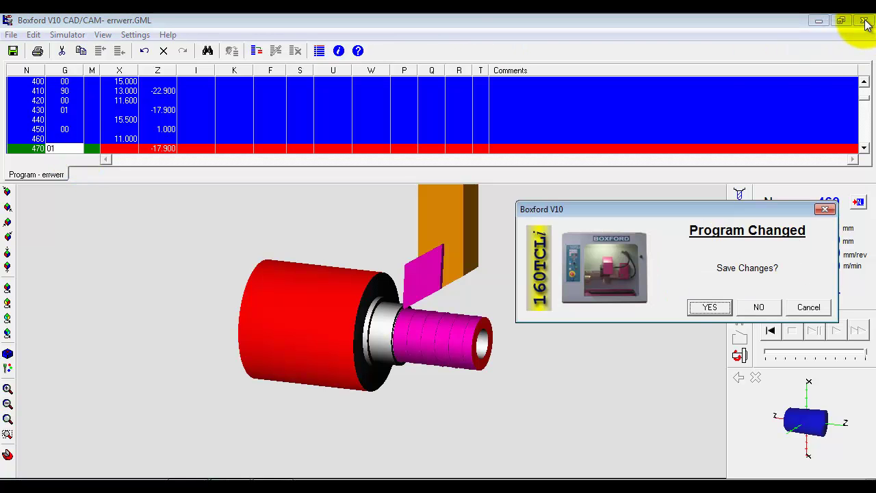
left_click(760, 308)
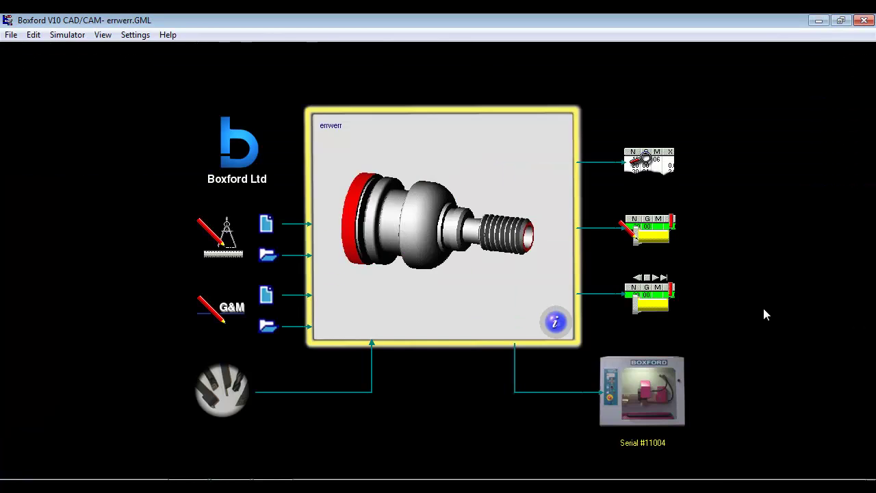
Create a new G&M file named erwrwerre.
left_click(265, 297)
left_click(359, 332)
type("er")
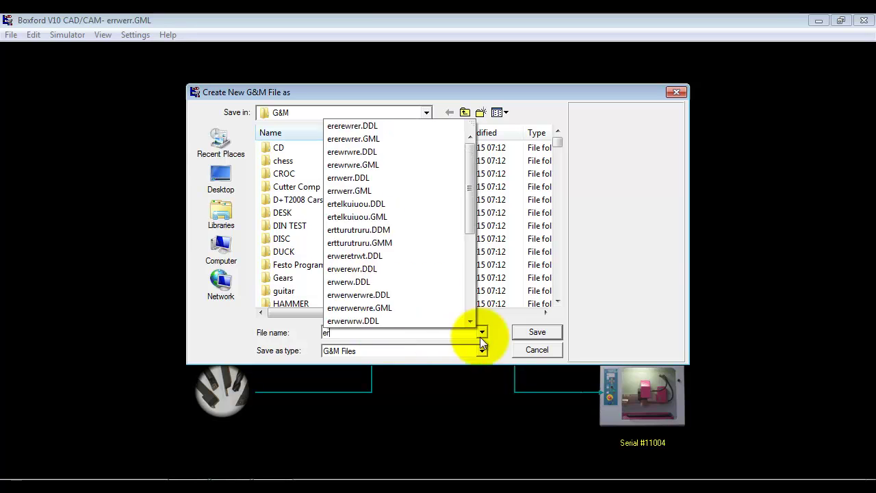
type("rwerr")
left_click(538, 331)
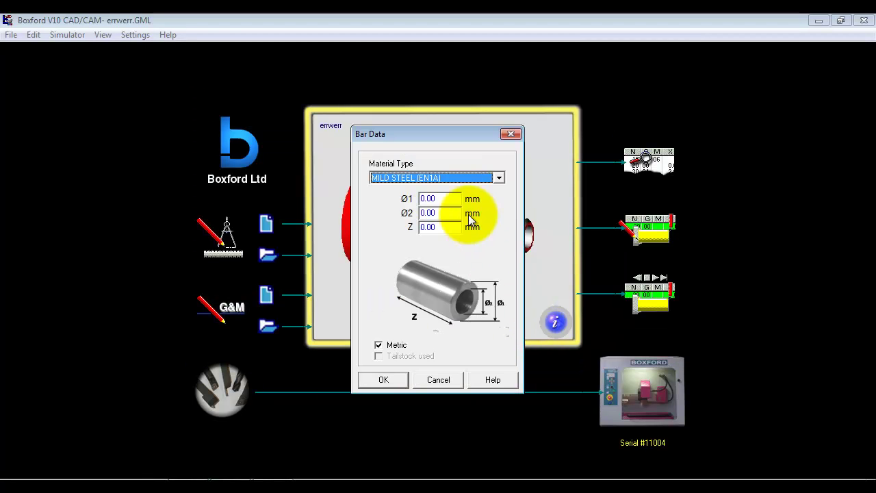
Define the new program's metric bar with an outer diameter of 25 mm and a length of 50 mm.
key("Tab")
type("35")
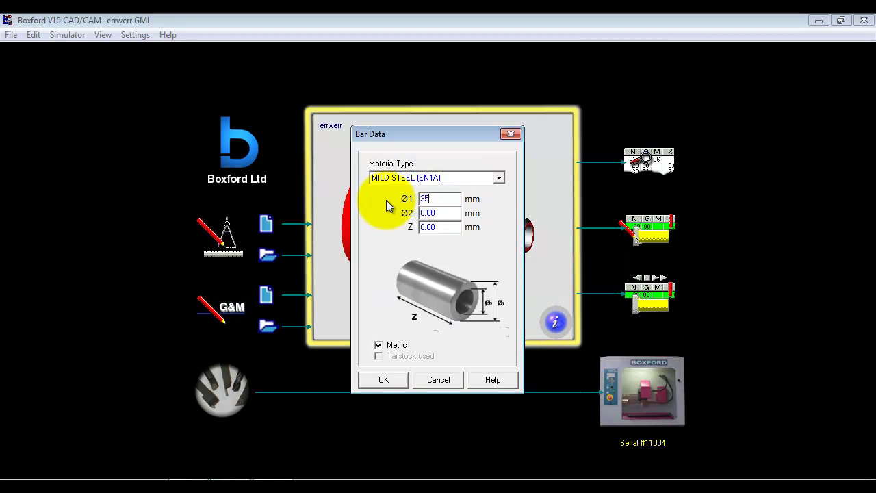
key("BackSpace")
key("BackSpace")
type("25")
double_click(431, 227)
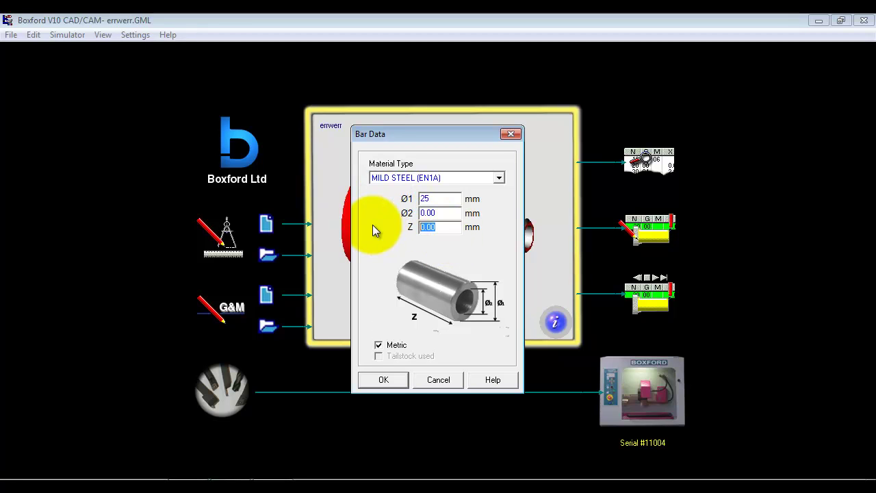
type("50")
left_click(383, 379)
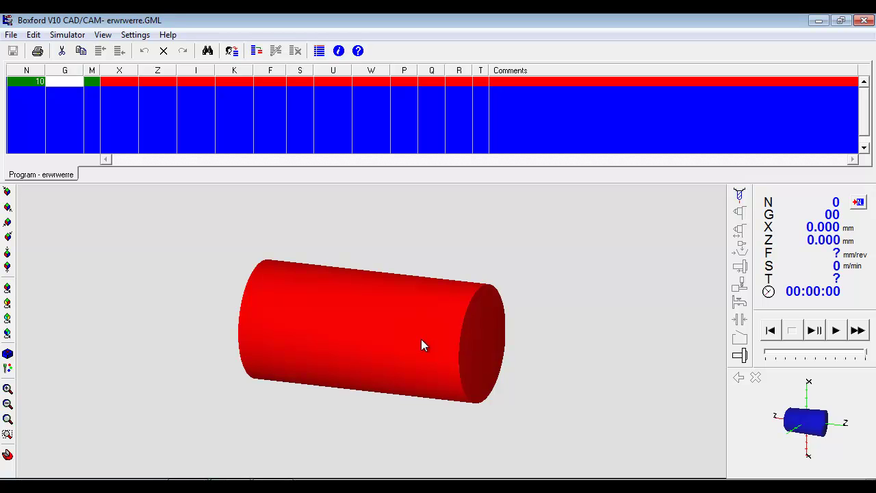
Examine the code help for the G, M and X fields of line 10, then turn the help off.
left_click(64, 83)
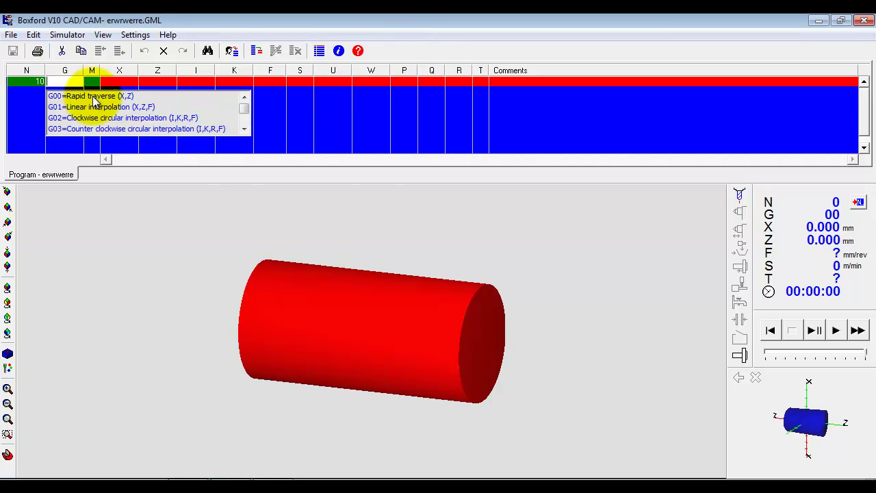
left_click(245, 130)
left_click(244, 130)
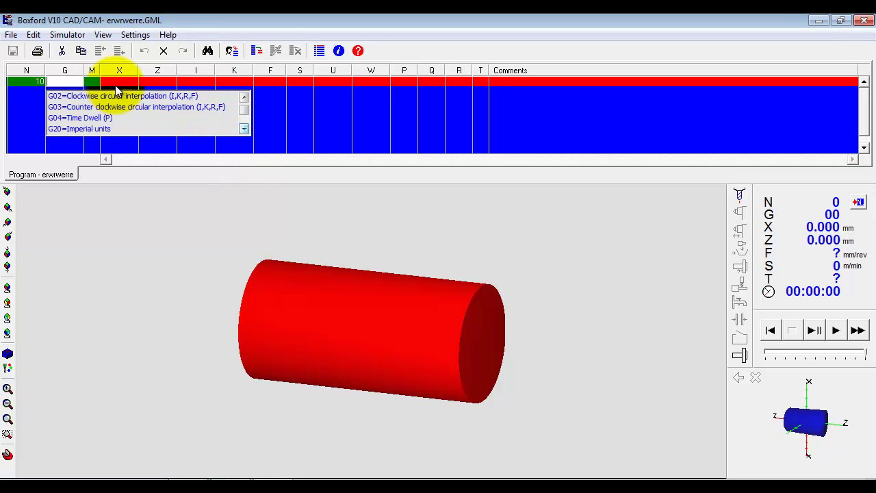
left_click(92, 82)
left_click(106, 83)
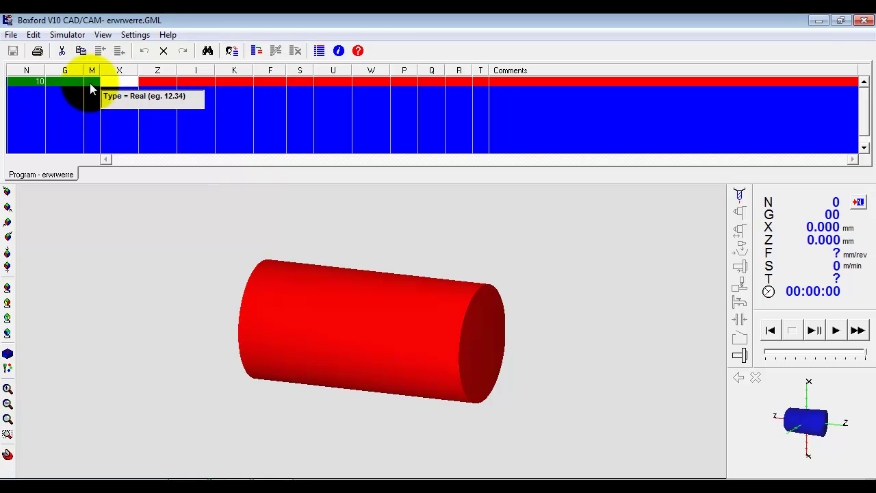
left_click(90, 83)
left_click(64, 81)
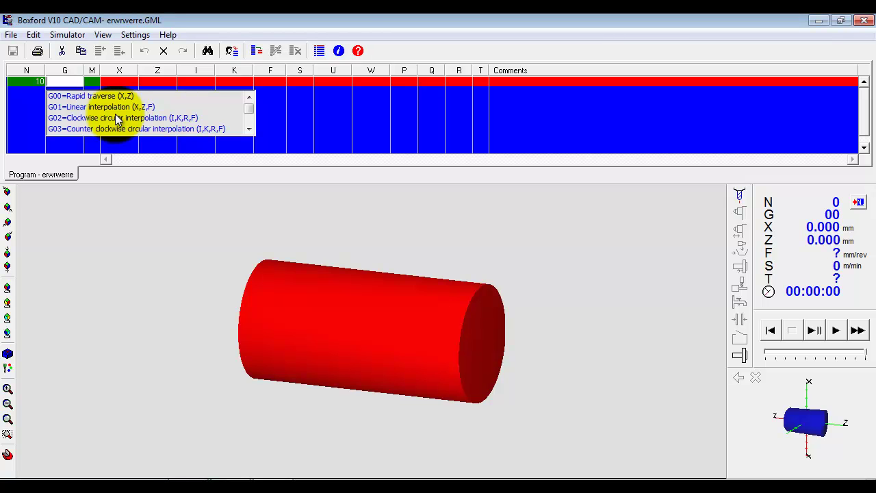
left_click(363, 48)
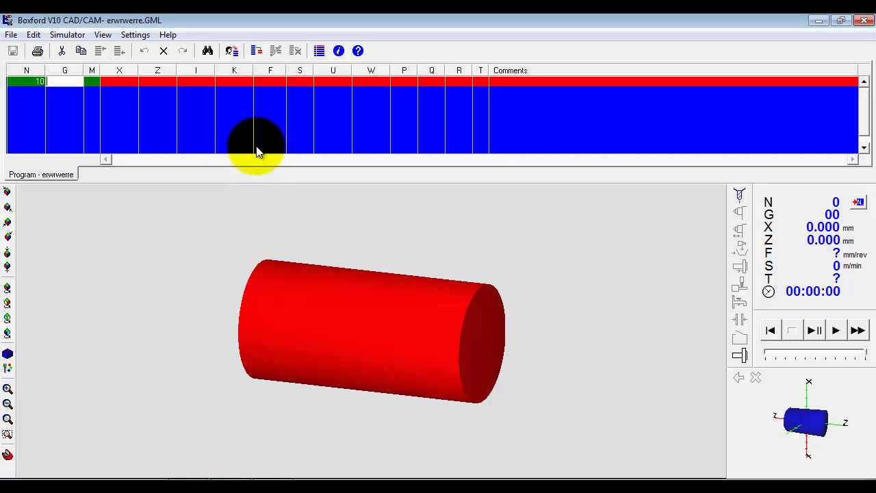
Add a tool change at line 10 through conversational programming, selecting the 9.000mm TCL- Left-handed Turning tool.
left_click(234, 54)
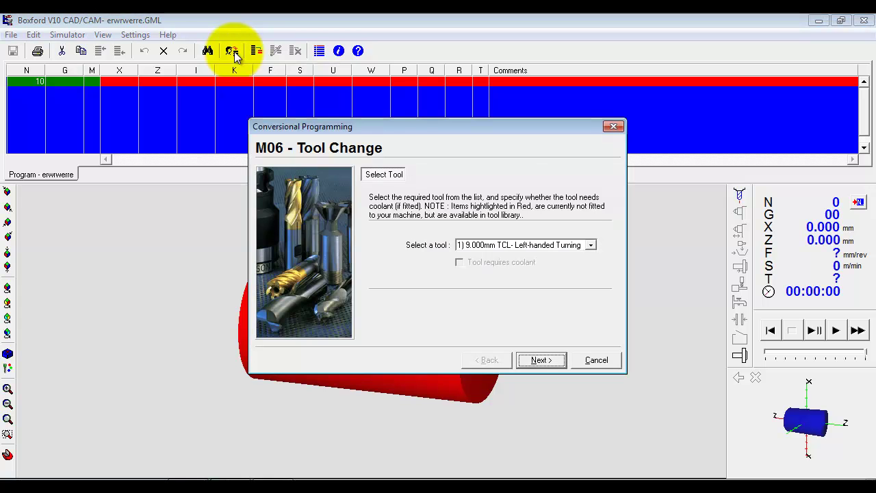
left_click_drag(487, 126, 281, 171)
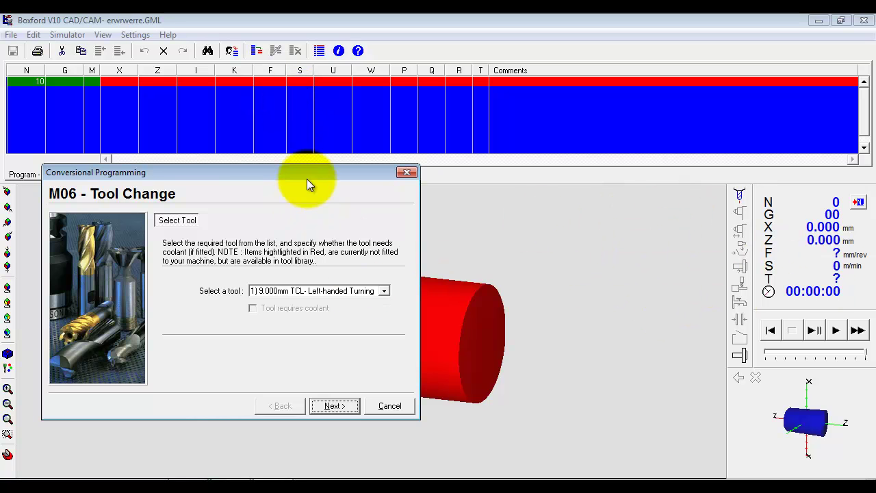
left_click_drag(306, 179, 438, 147)
left_click(514, 259)
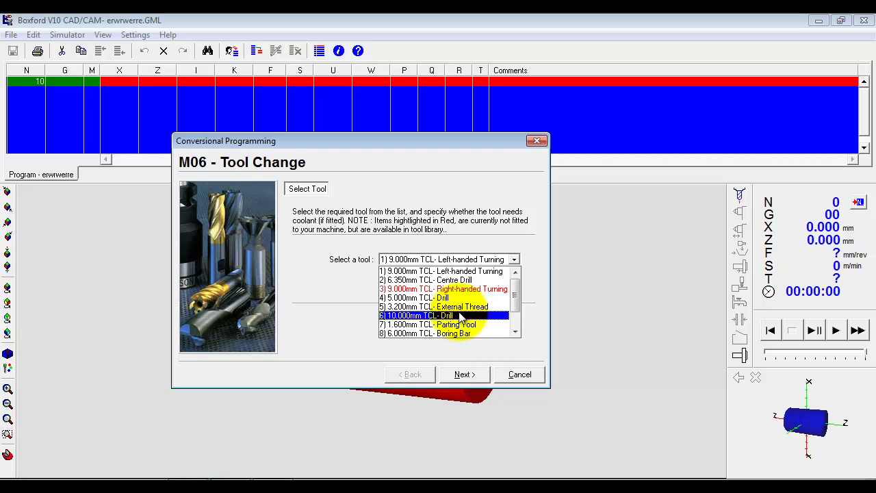
left_click(455, 270)
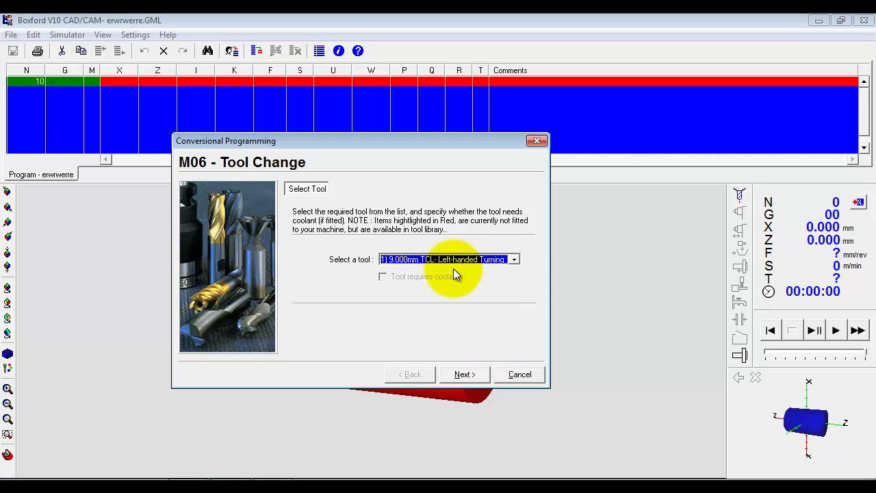
left_click(469, 377)
left_click(466, 374)
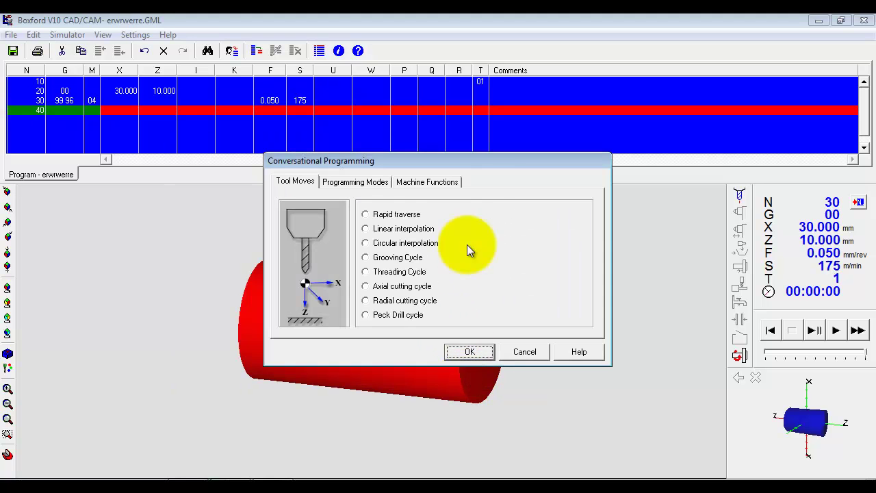
Add a rapid traverse that moves the tool to X 26 mm and Z 1 mm.
left_click_drag(484, 167, 241, 231)
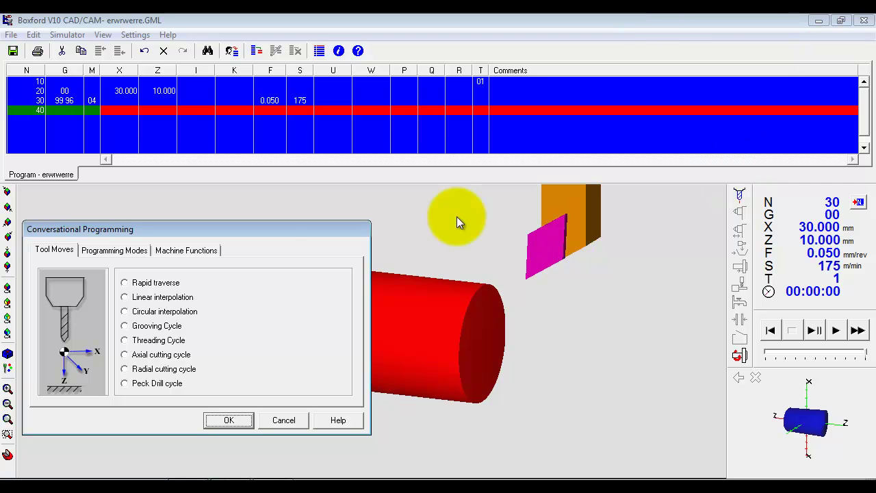
left_click_drag(335, 235, 466, 154)
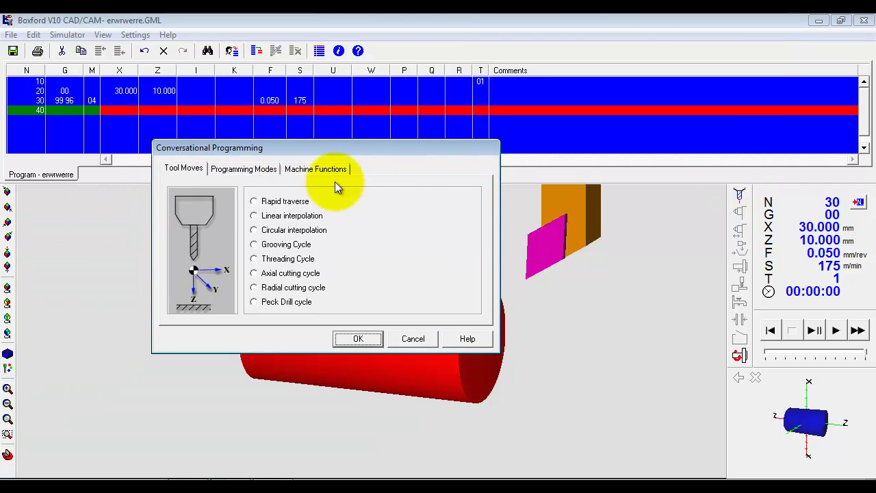
left_click(265, 204)
left_click(358, 339)
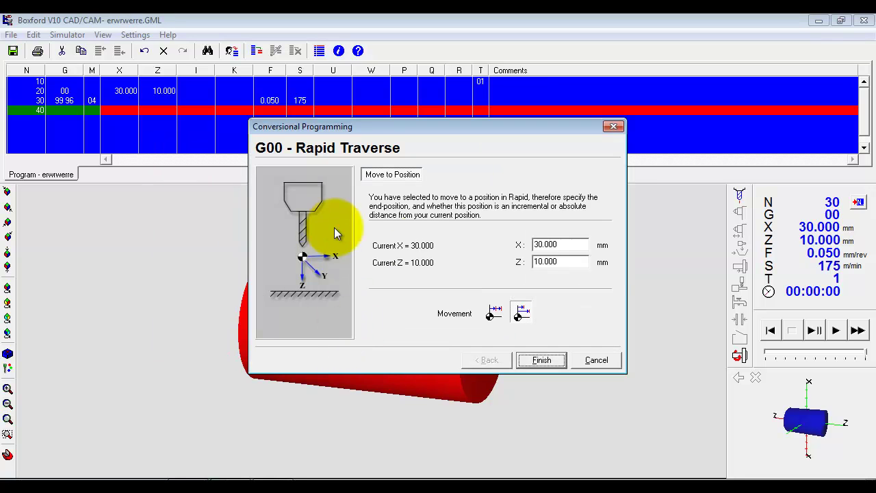
left_click_drag(580, 248, 507, 239)
type("3")
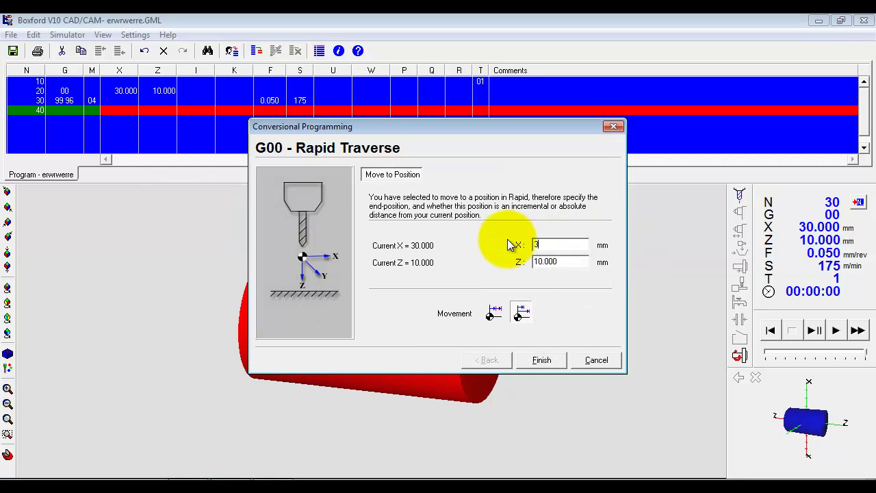
key("BackSpace")
type("26")
left_click_drag(561, 263, 488, 262)
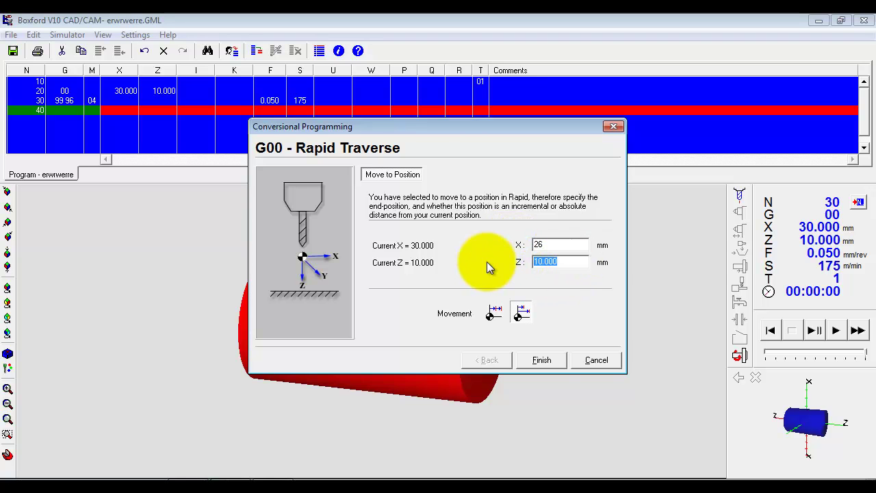
type("1")
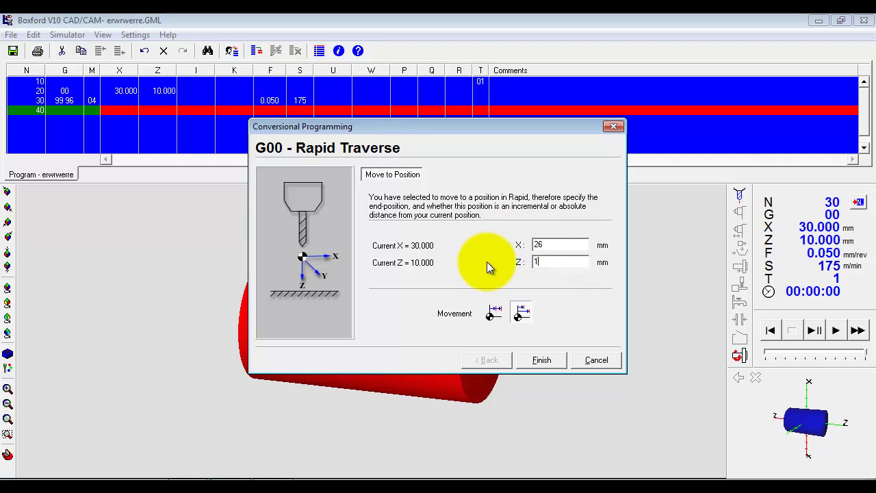
left_click(541, 360)
left_click_drag(395, 157, 259, 223)
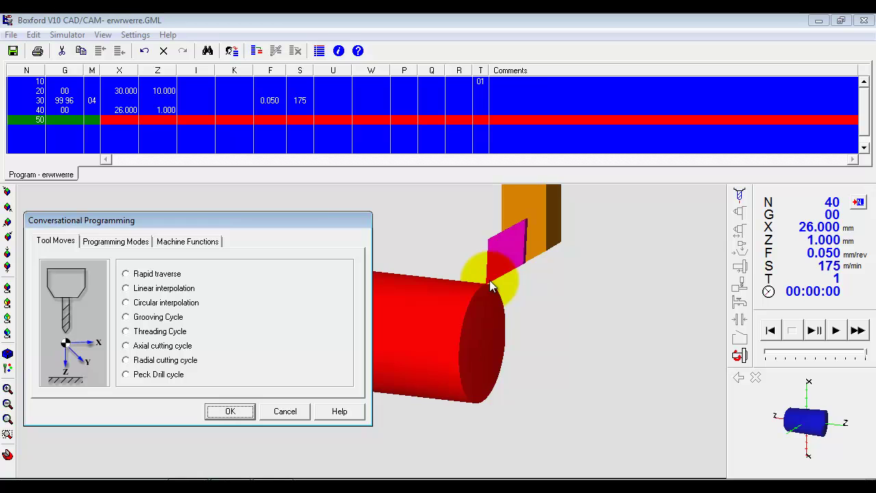
left_click(100, 121)
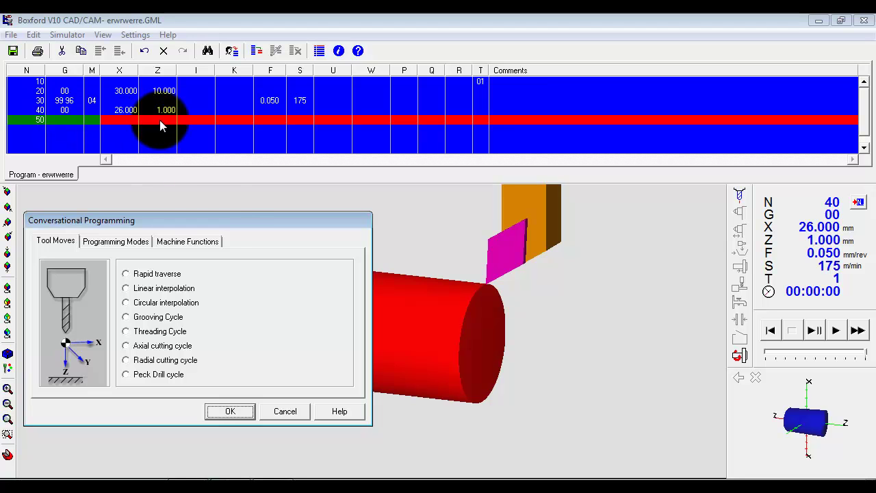
Start an axial cutting cycle with an end depth of 20 mm in X and -20 mm in Z.
left_click_drag(223, 220, 323, 162)
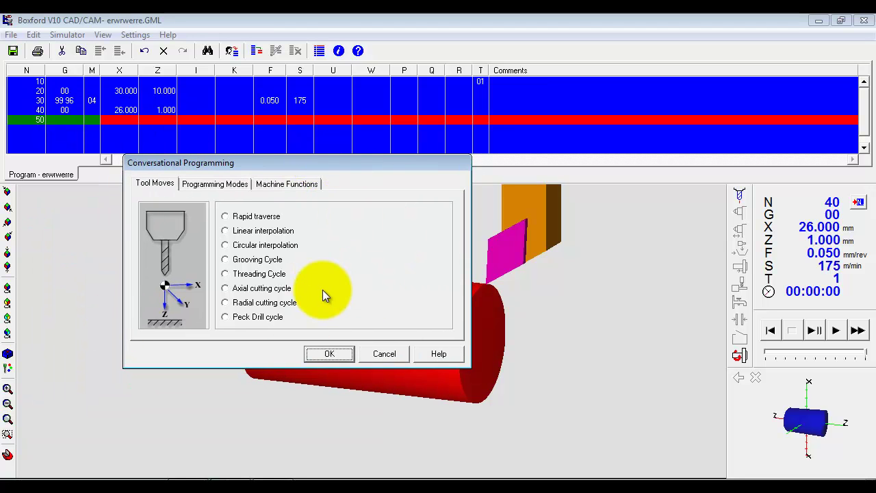
left_click(226, 288)
left_click(329, 353)
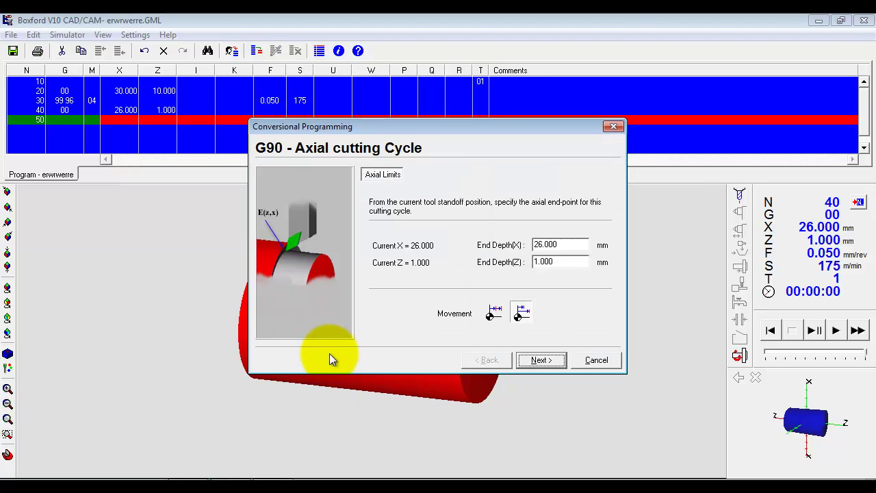
left_click_drag(441, 128, 221, 178)
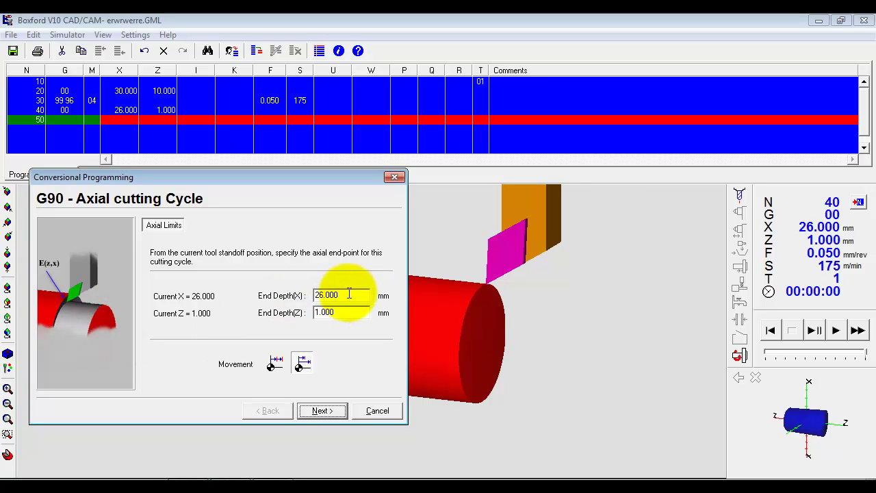
left_click_drag(346, 294, 294, 298)
type("20")
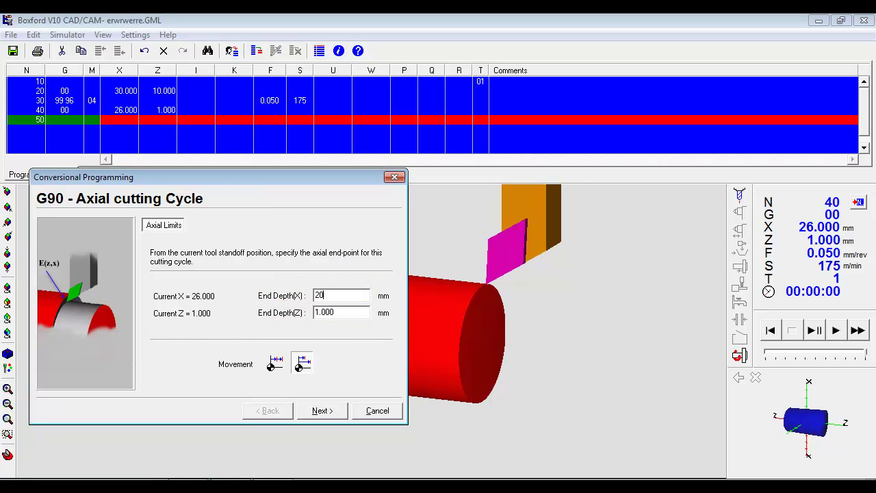
left_click_drag(346, 312, 282, 306)
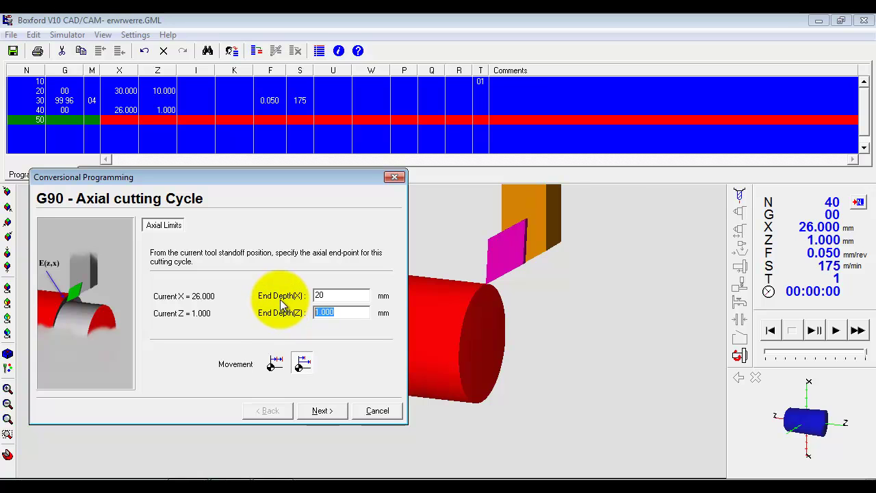
type("-20")
left_click(320, 411)
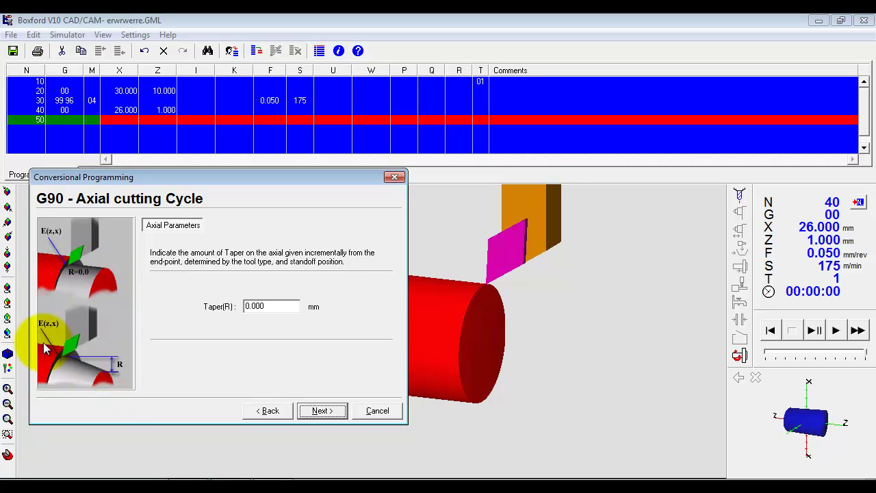
Give the axial cutting cycle a taper of -3 mm, accept the 0.050 mm/rev feed, and leave conversational programming.
left_click_drag(280, 302, 200, 306)
type("-3")
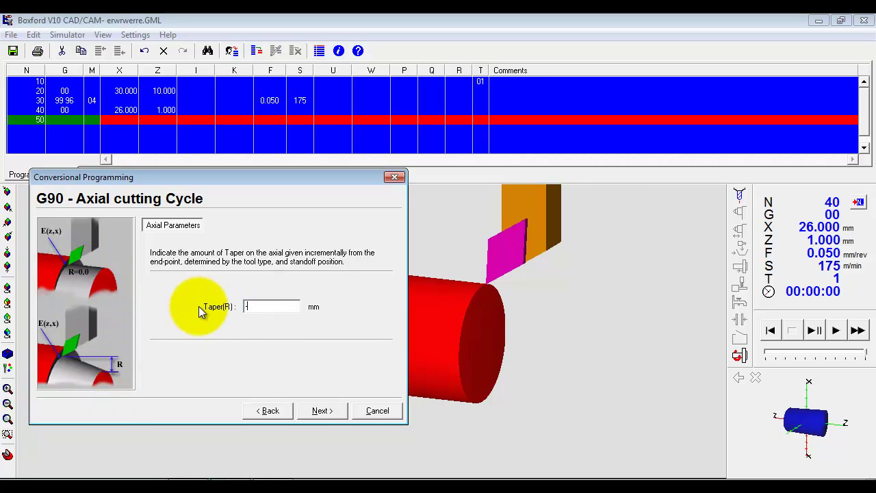
left_click(313, 410)
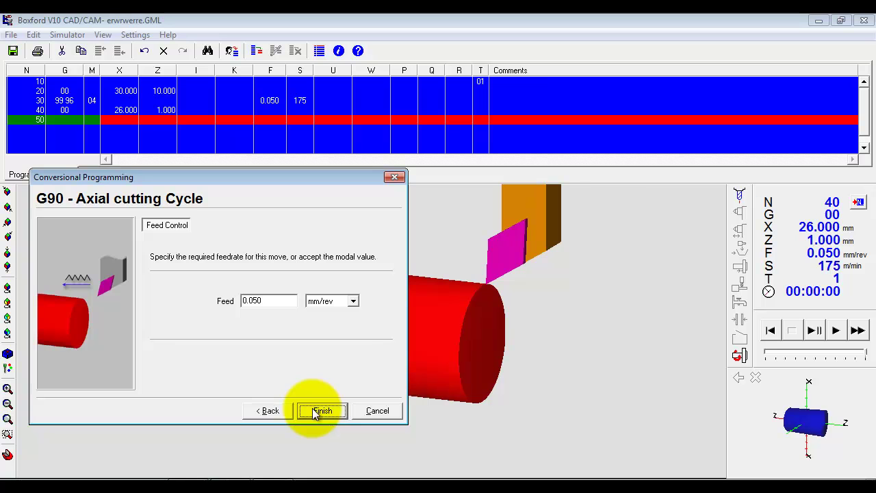
left_click(319, 410)
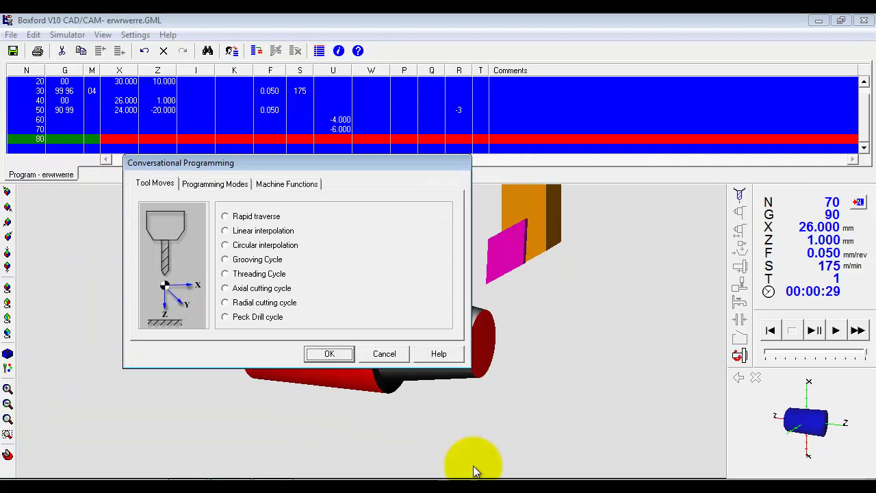
left_click_drag(383, 168, 234, 255)
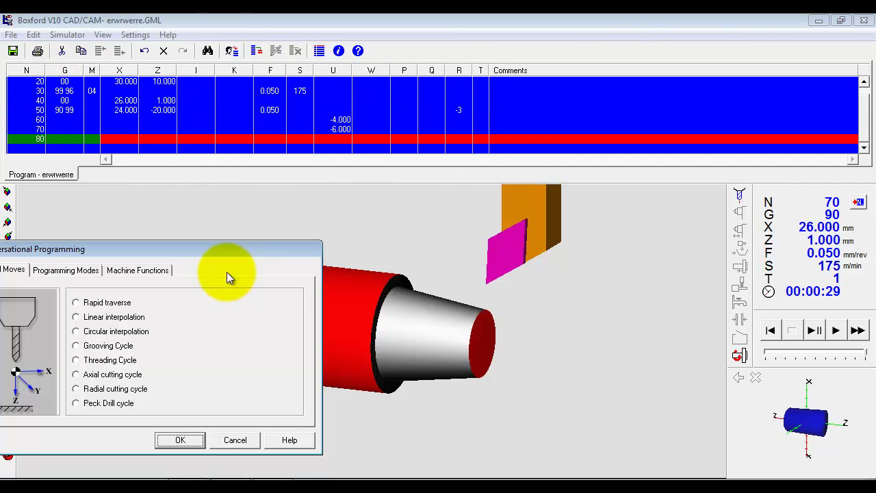
left_click_drag(232, 246, 353, 196)
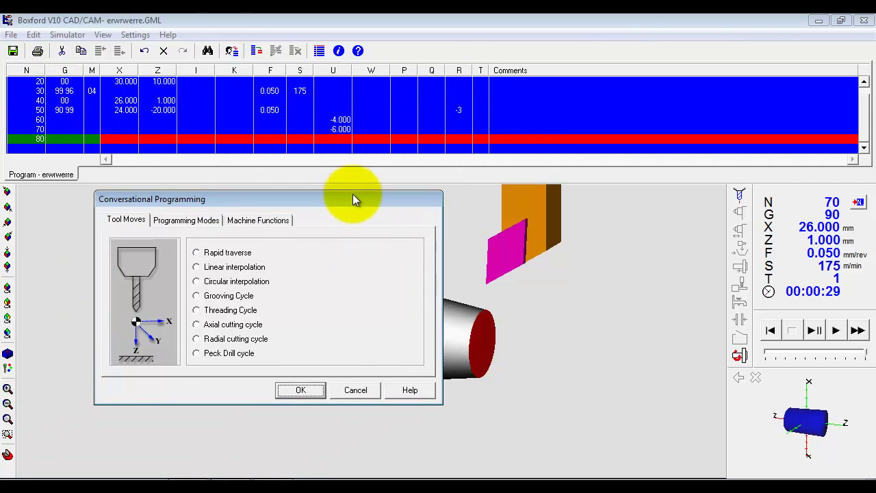
left_click(356, 390)
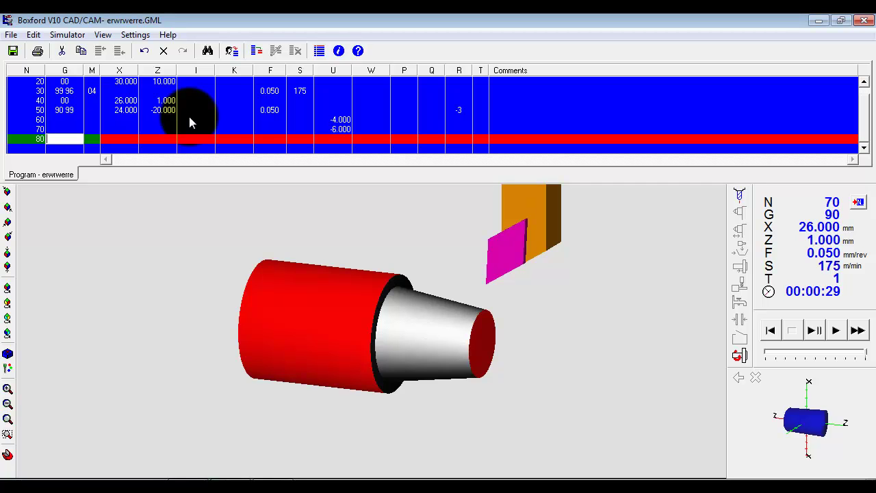
left_click(41, 157)
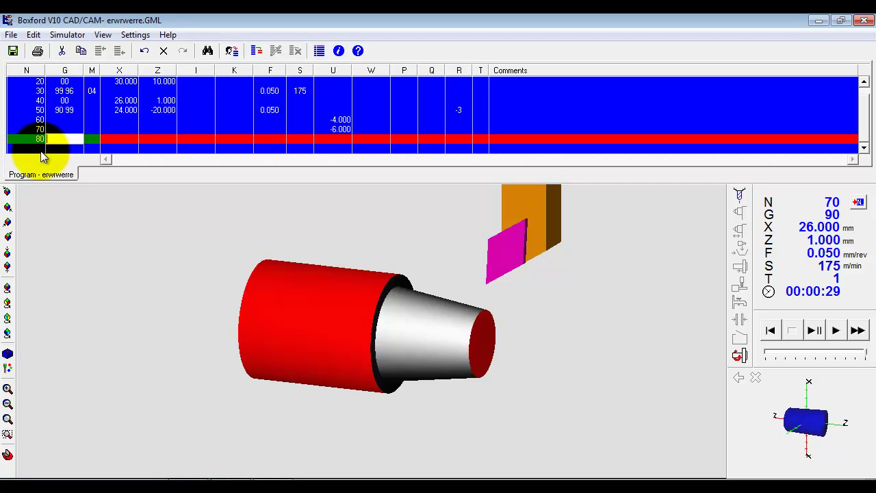
type("01")
key("BackSpace")
key("BackSpace")
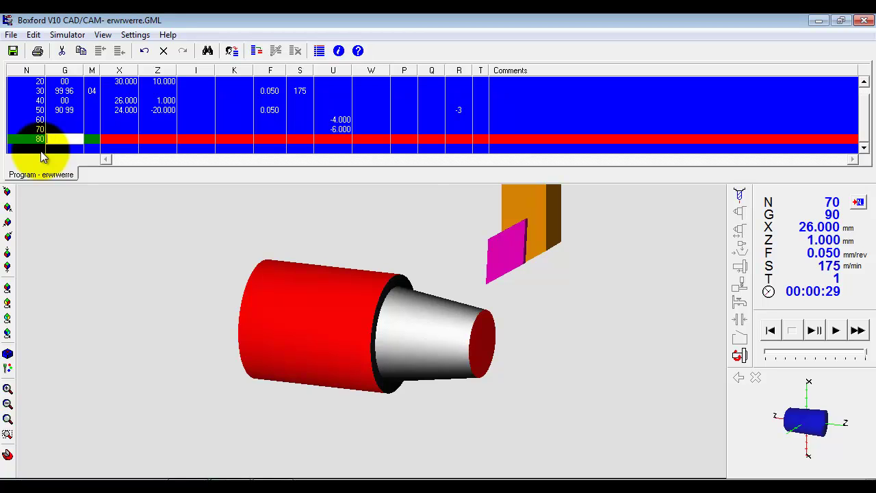
Close the G&M program without saving changes and switch the current user to Administrator.
left_click(864, 21)
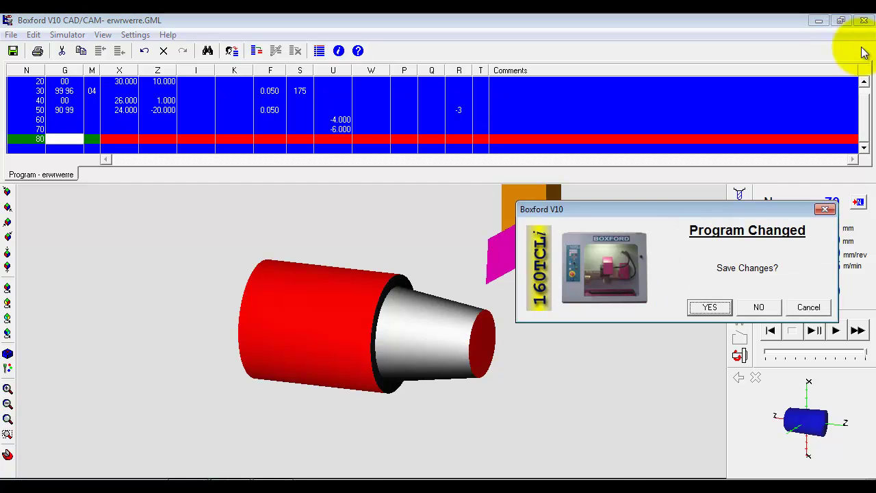
left_click(758, 306)
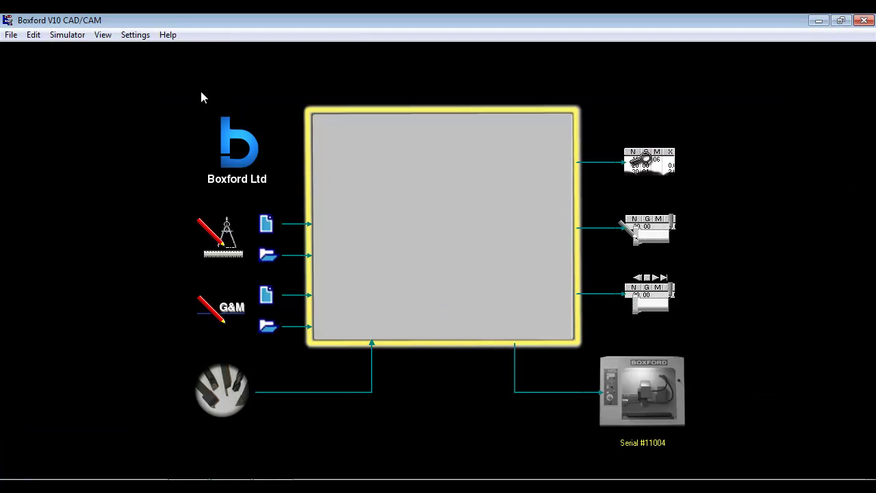
left_click(141, 38)
mouse_move(152, 52)
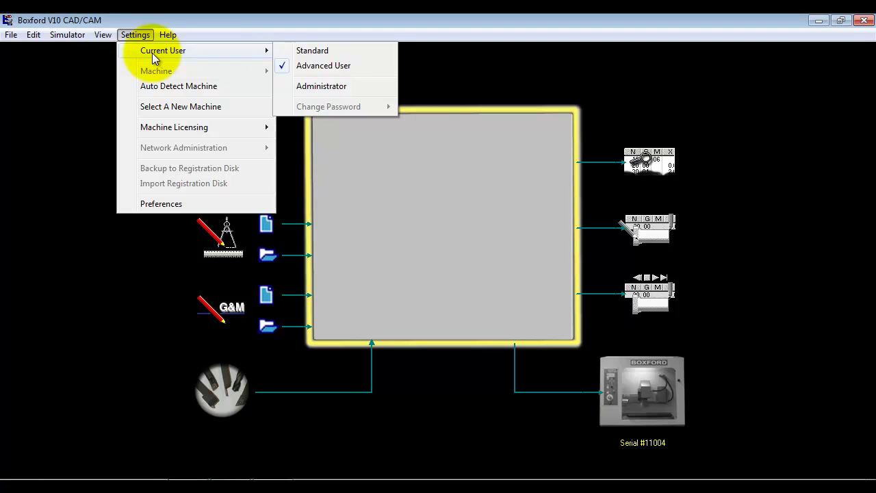
left_click(307, 84)
left_click(422, 277)
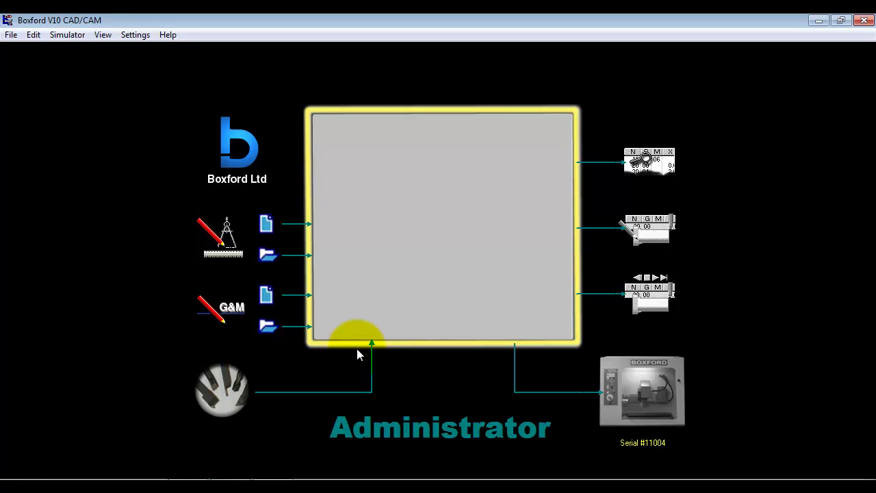
Open the tool library and bring up the offset information of the TCL- Centre Drill.
left_click(232, 386)
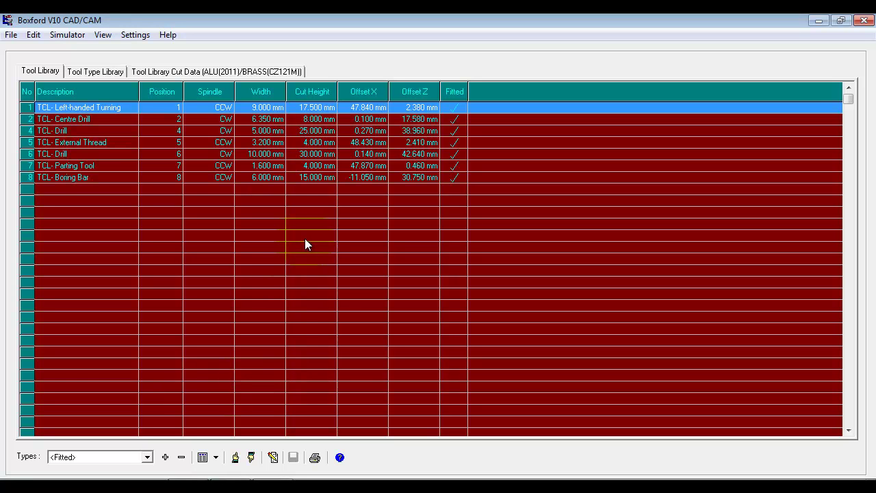
double_click(67, 120)
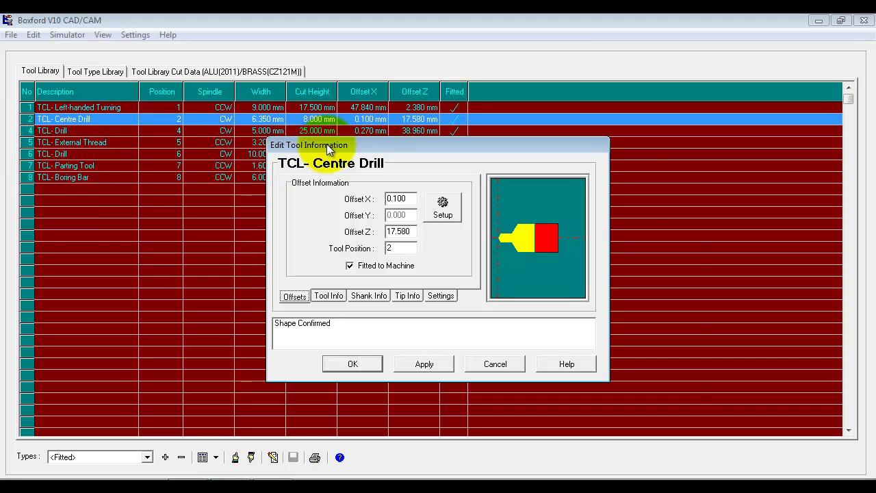
left_click_drag(364, 149, 406, 168)
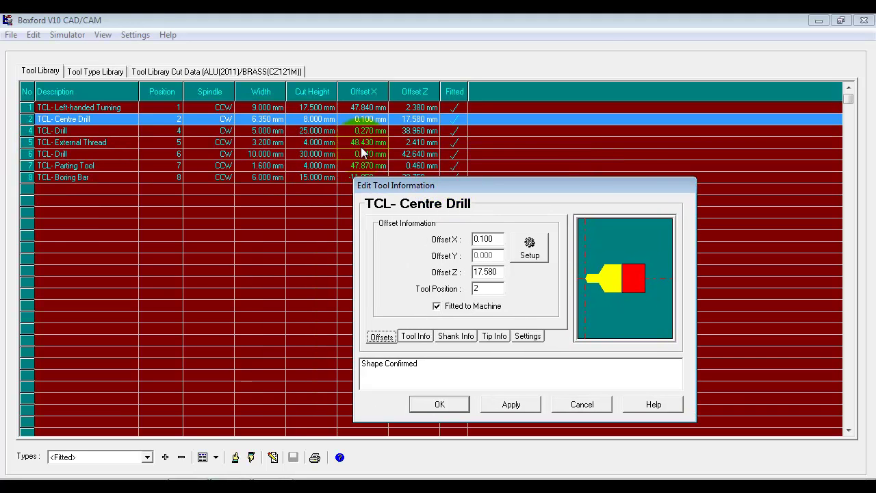
left_click_drag(564, 182, 510, 138)
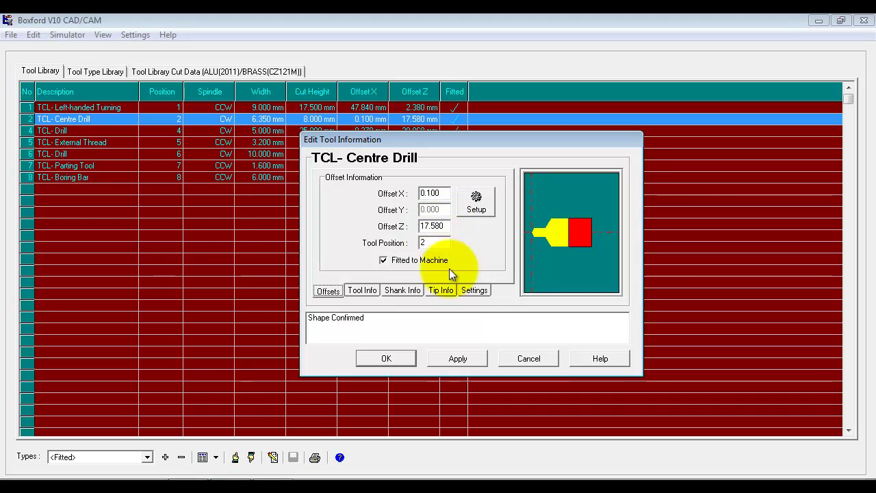
Dismiss the centre drill's tool information and view the tool types available for a new tool without adding one.
left_click(535, 359)
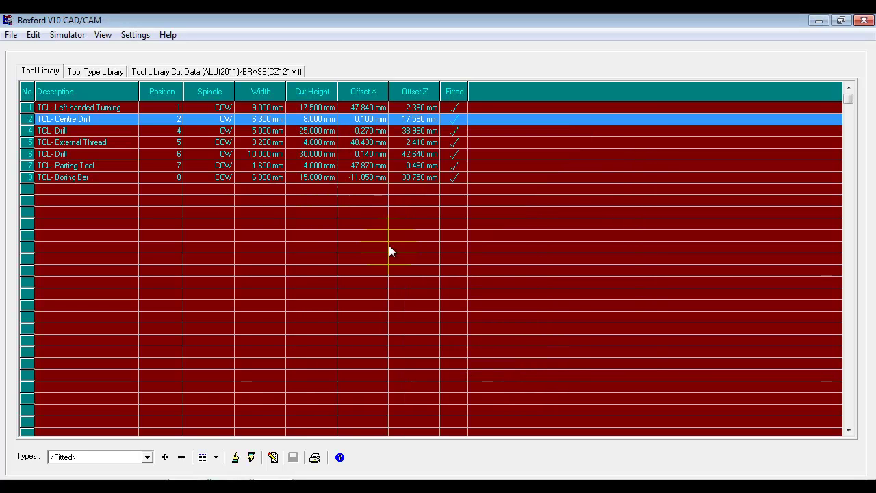
left_click(165, 457)
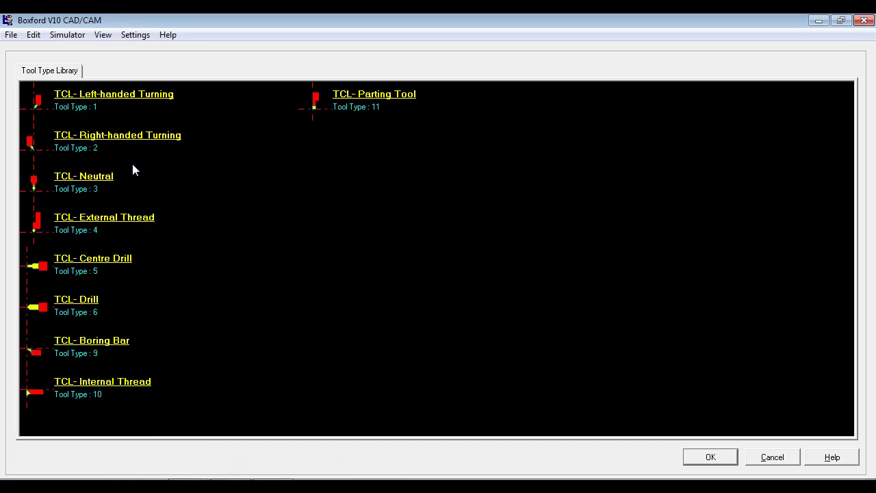
left_click(772, 457)
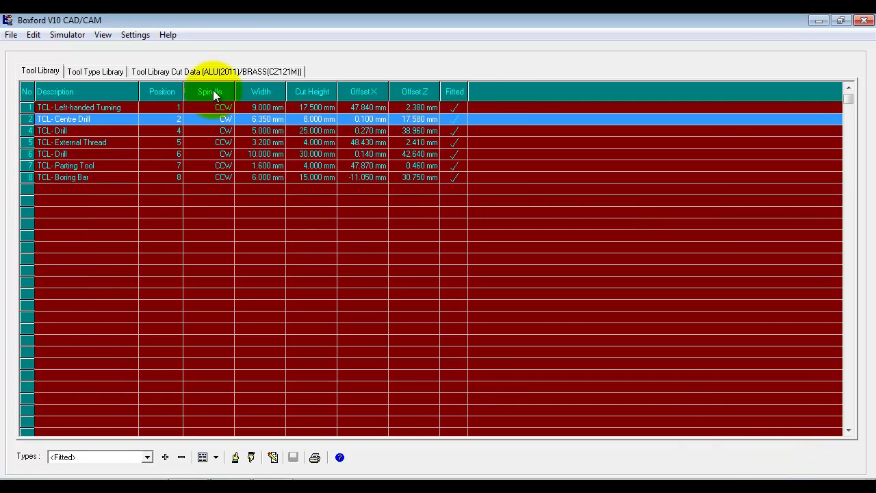
Review the tool library's cut data for ALU(2011)/BRASS(CZ121M) and its list of materials, and close the tool library.
left_click(223, 71)
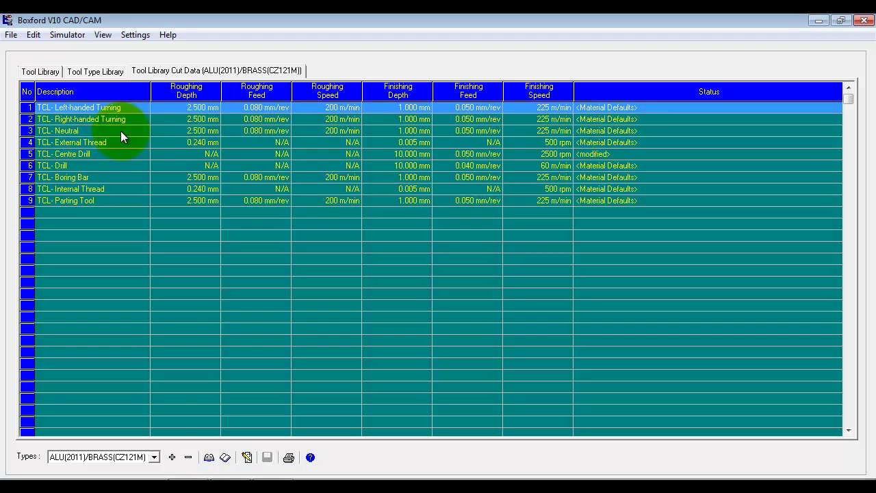
left_click(154, 457)
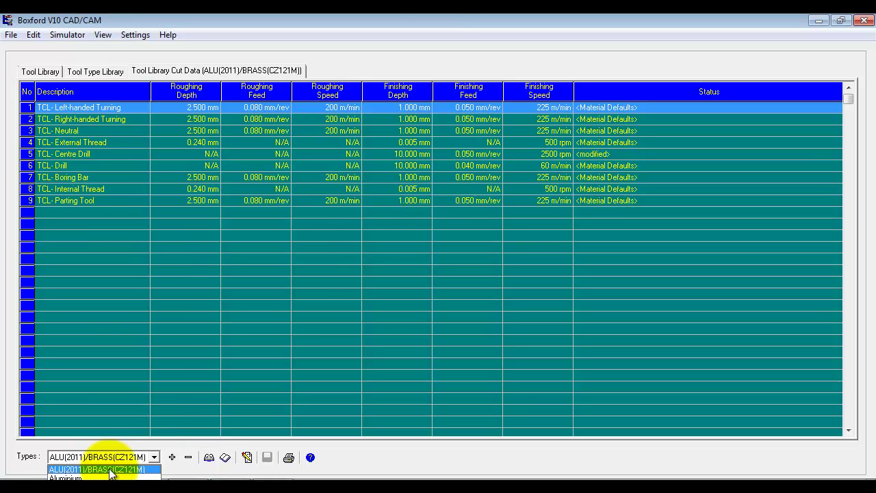
left_click(438, 21)
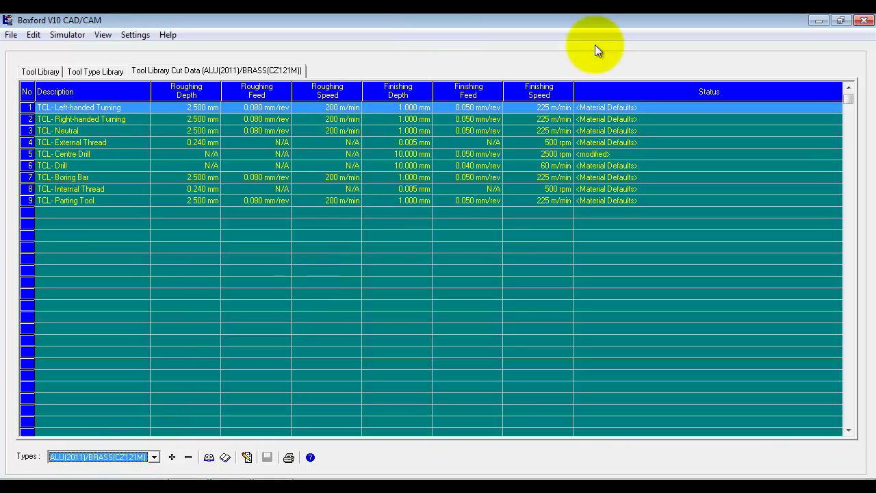
left_click(864, 21)
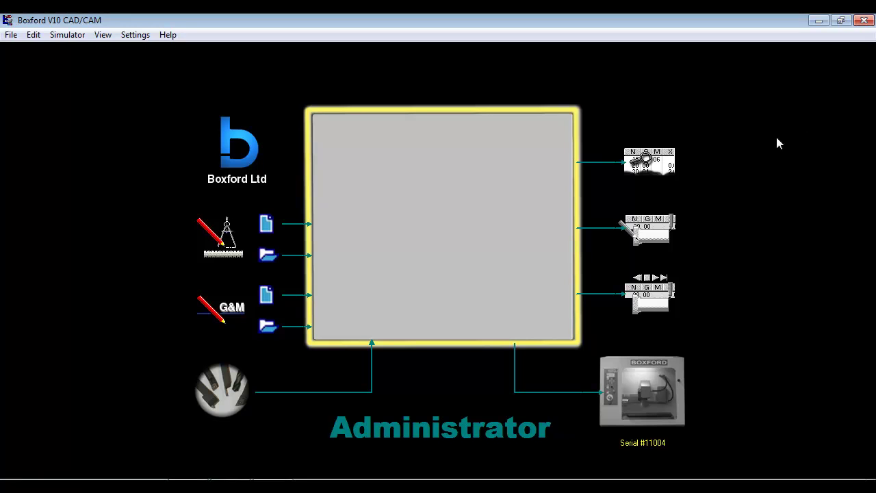